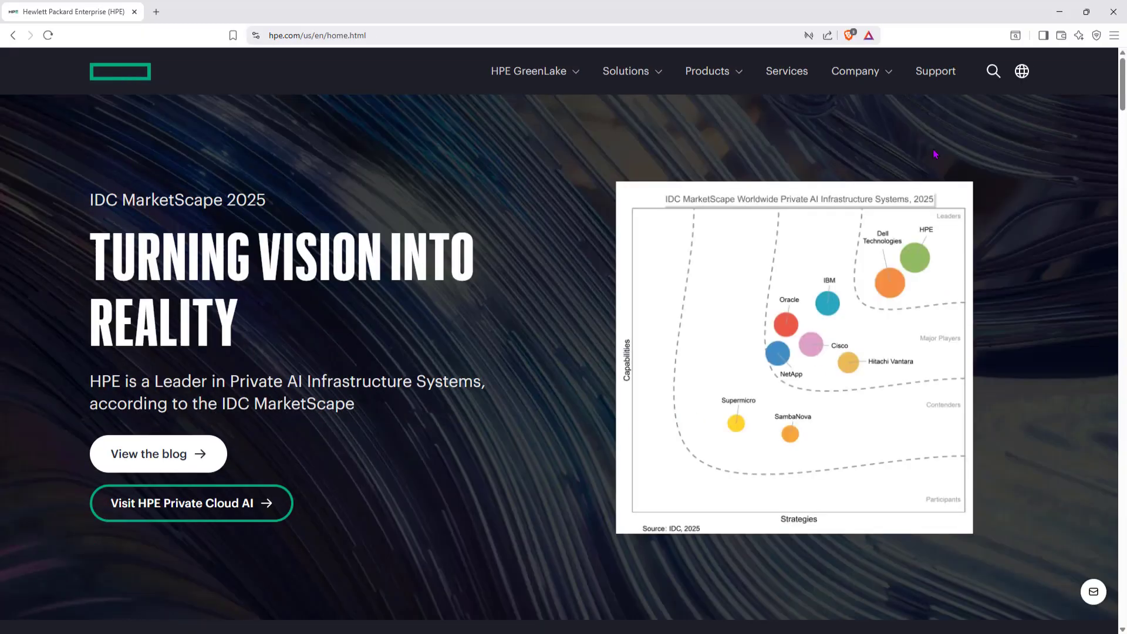
- Launch HPE GreenLake from the HPE website to reach its sign-in page
mouse_move(561, 74)
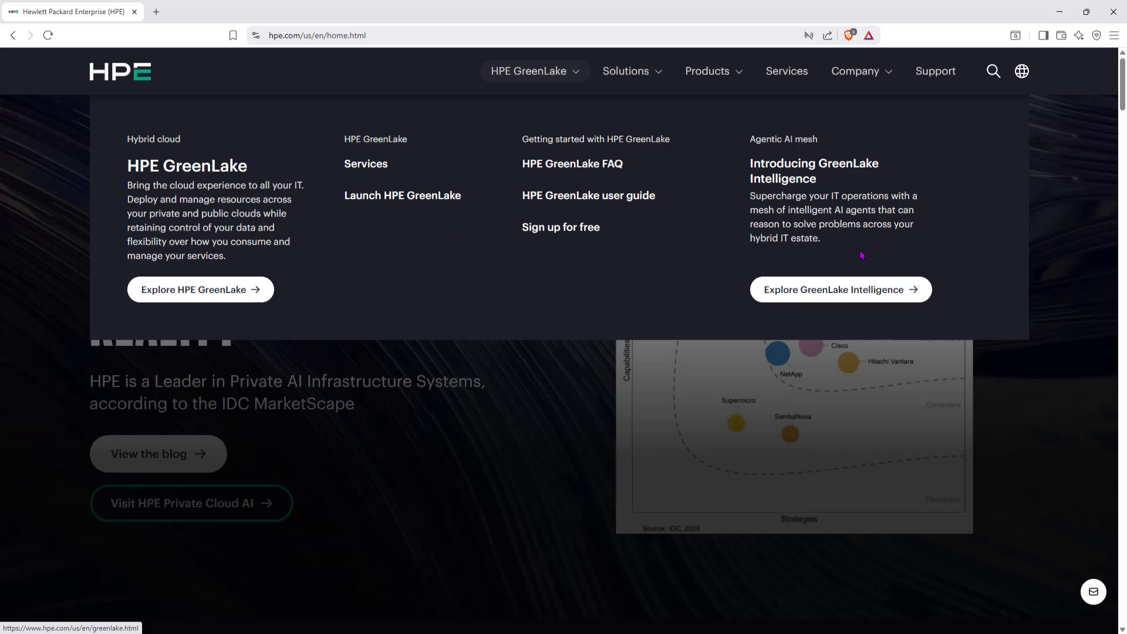
left_click(383, 198)
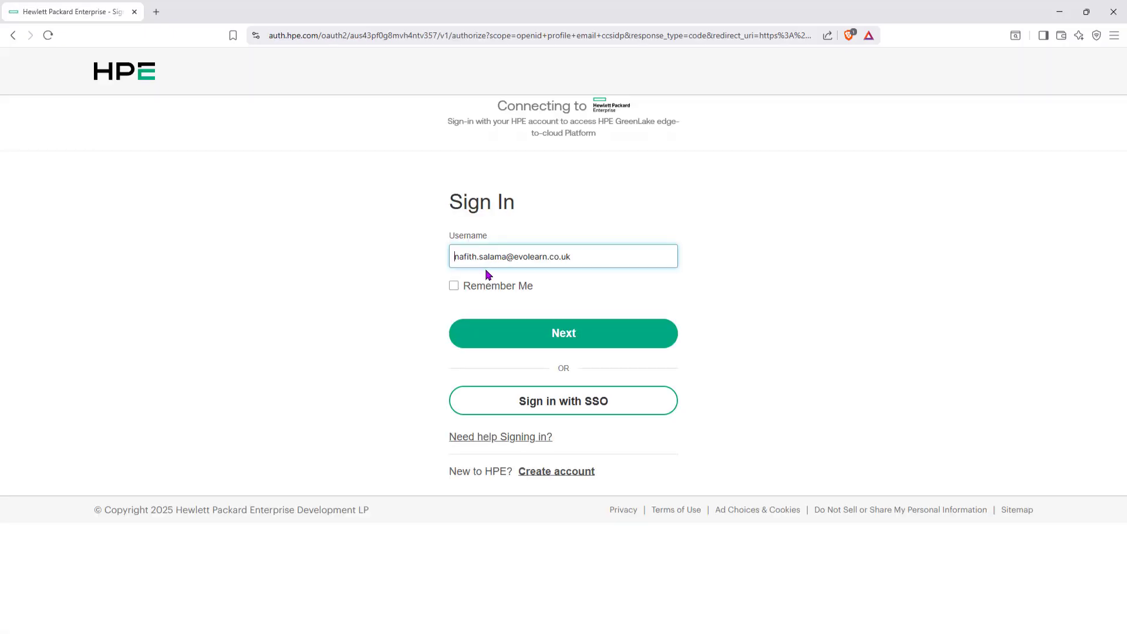
- Open the HPE GreenLake sign-in page at common.cloud.hpe.com in a new browser tab
left_click(156, 12)
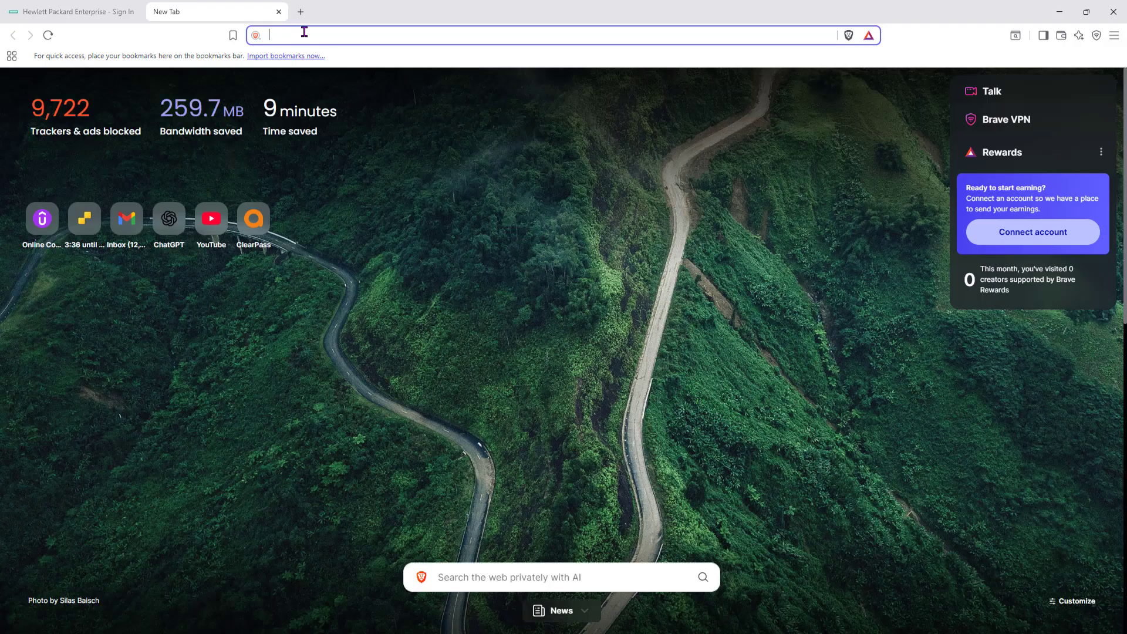
type("common.cloud.hpe.com")
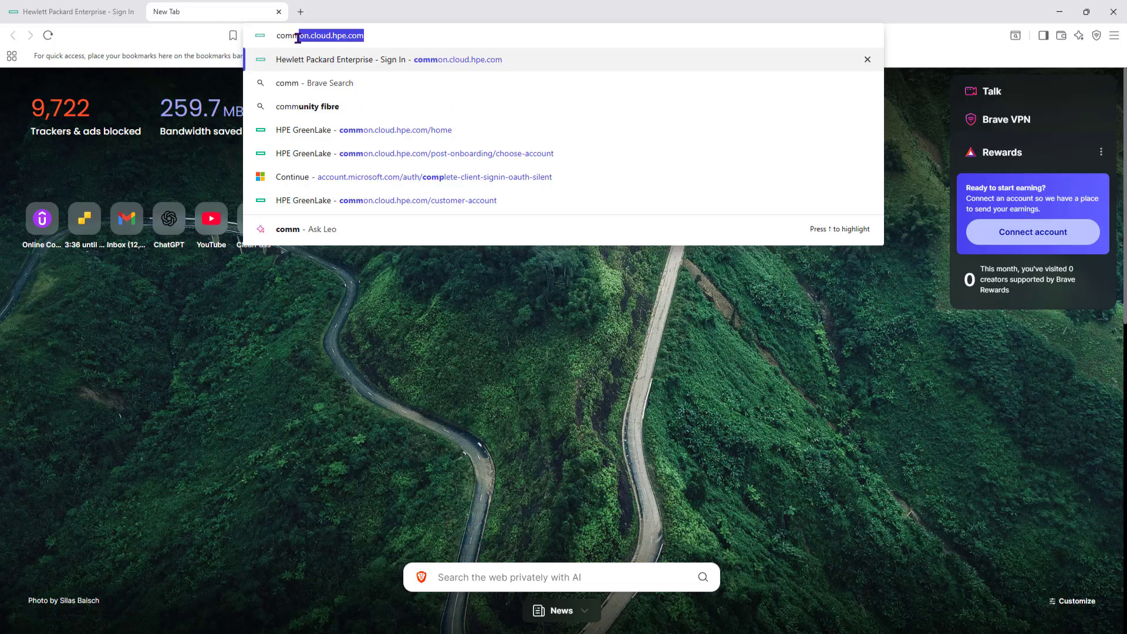
left_click(380, 33)
left_click_drag(379, 33, 262, 30)
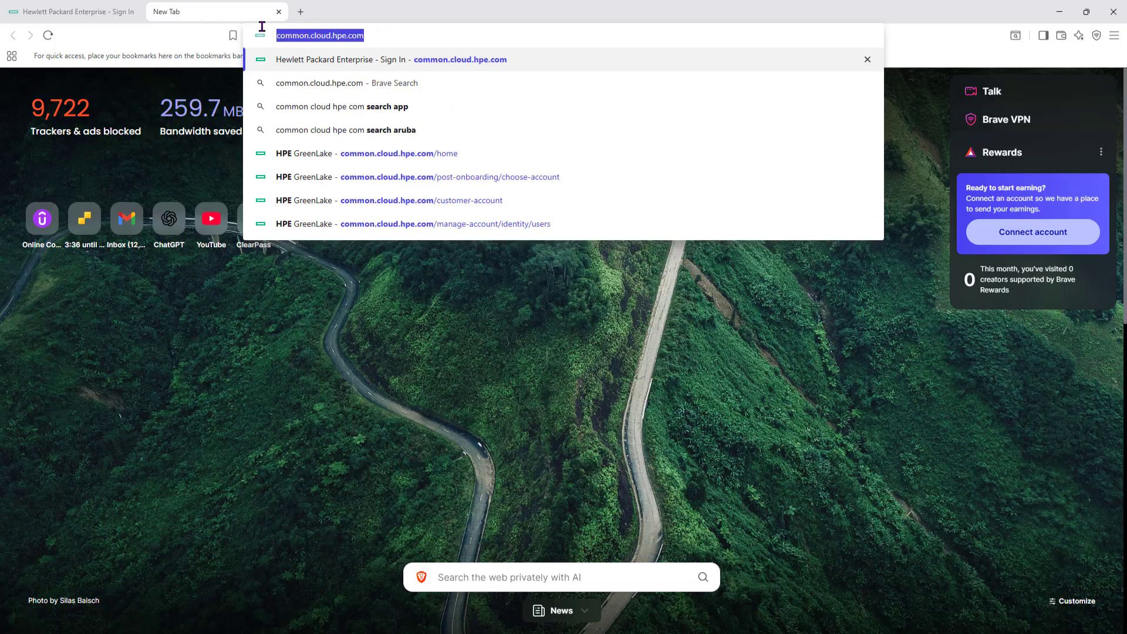
left_click(387, 43)
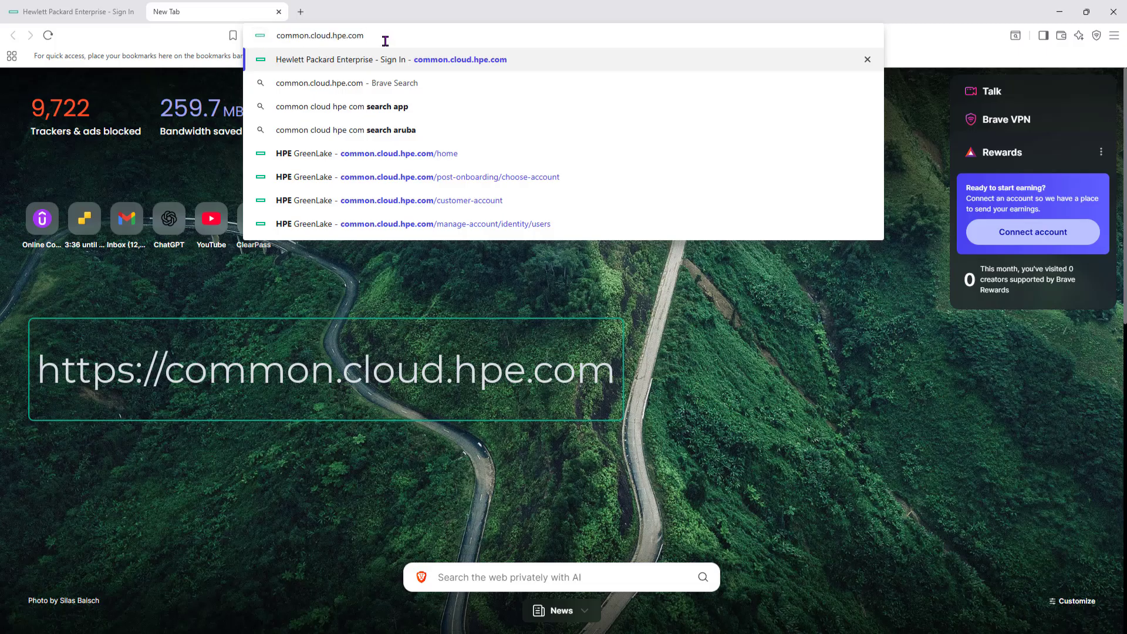
key("Return")
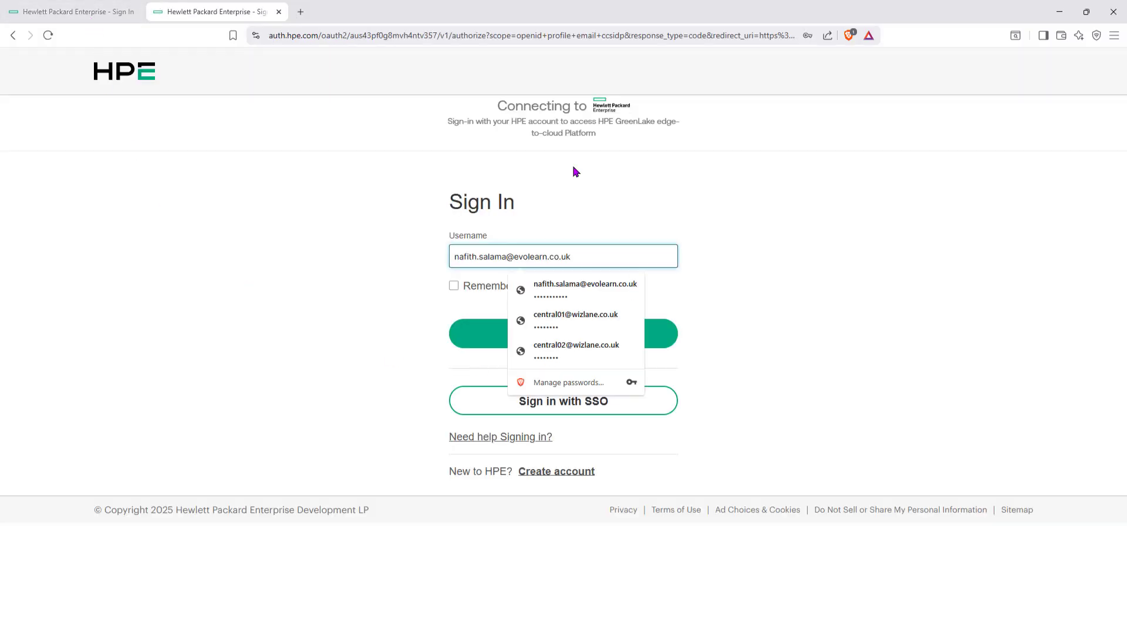
left_click(378, 292)
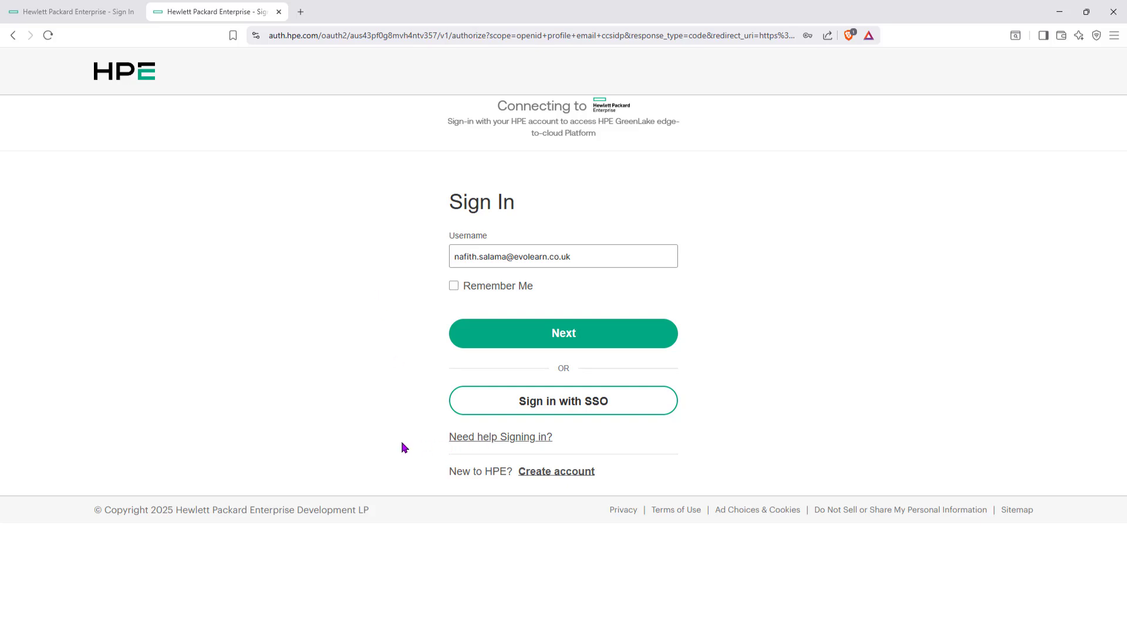
- Register a new HPE account with the user's e-mail and name, organization Wizlane, United Kingdom, English and Greenwich Mean Time
left_click(568, 472)
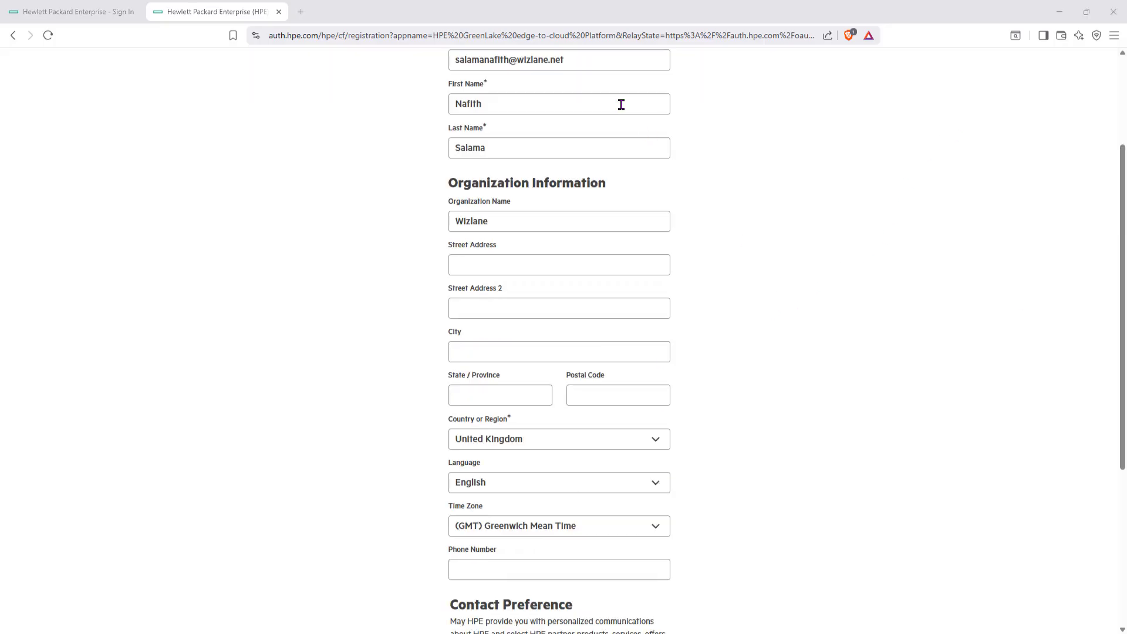
scroll(564, 470, "down", 5)
left_click(577, 544)
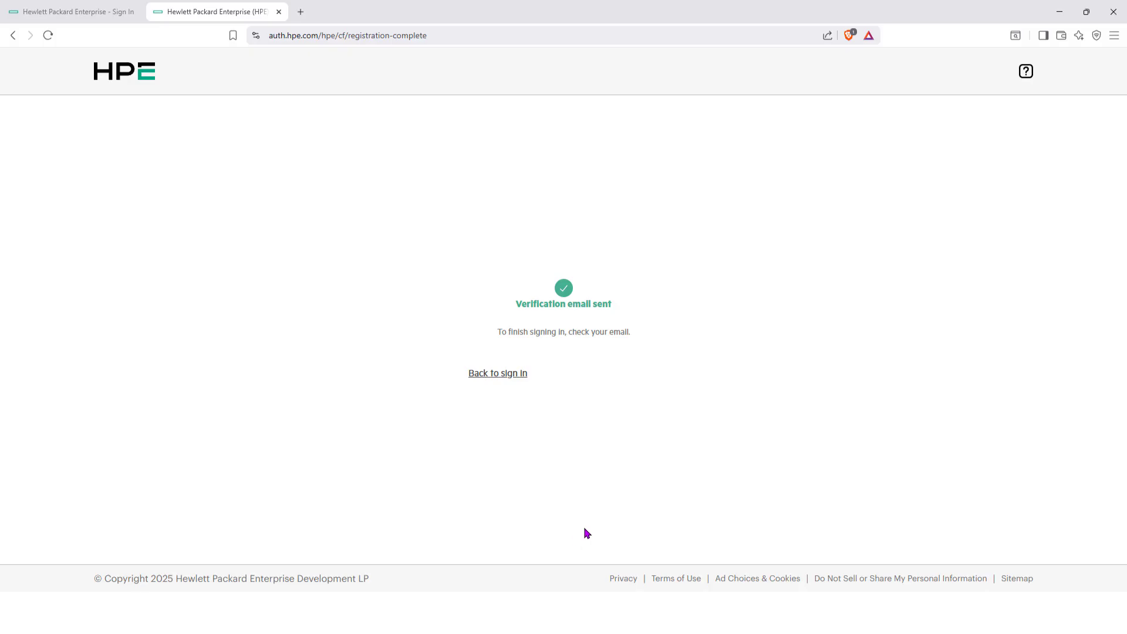
- Switch to the activation e-mail, activate the HPE account and start its password setup
key("alt+Tab")
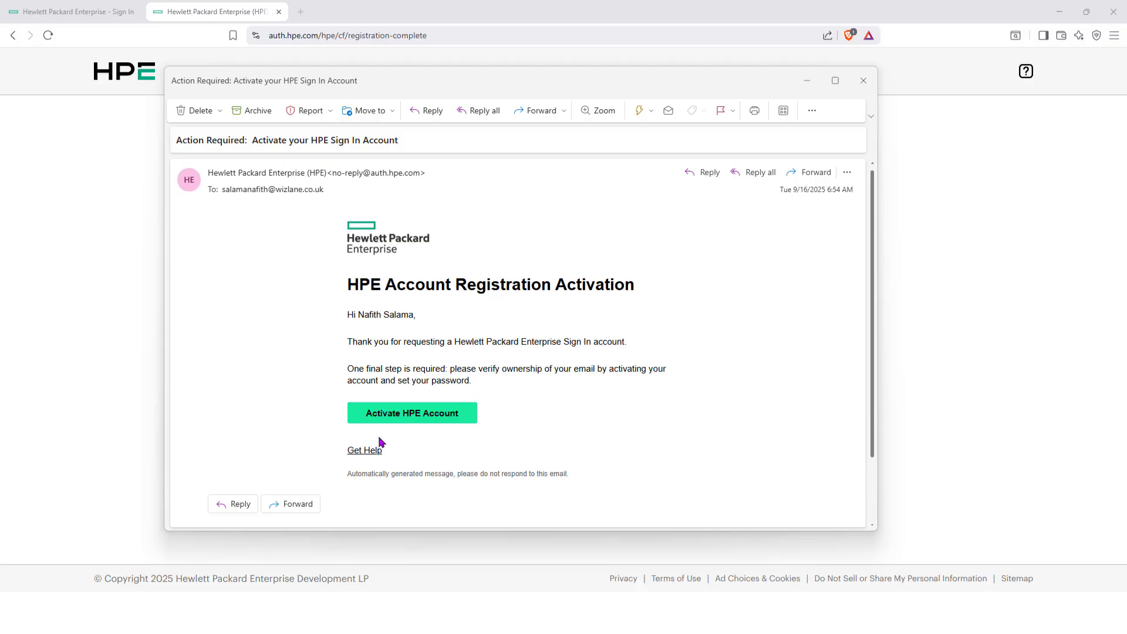
left_click(395, 419)
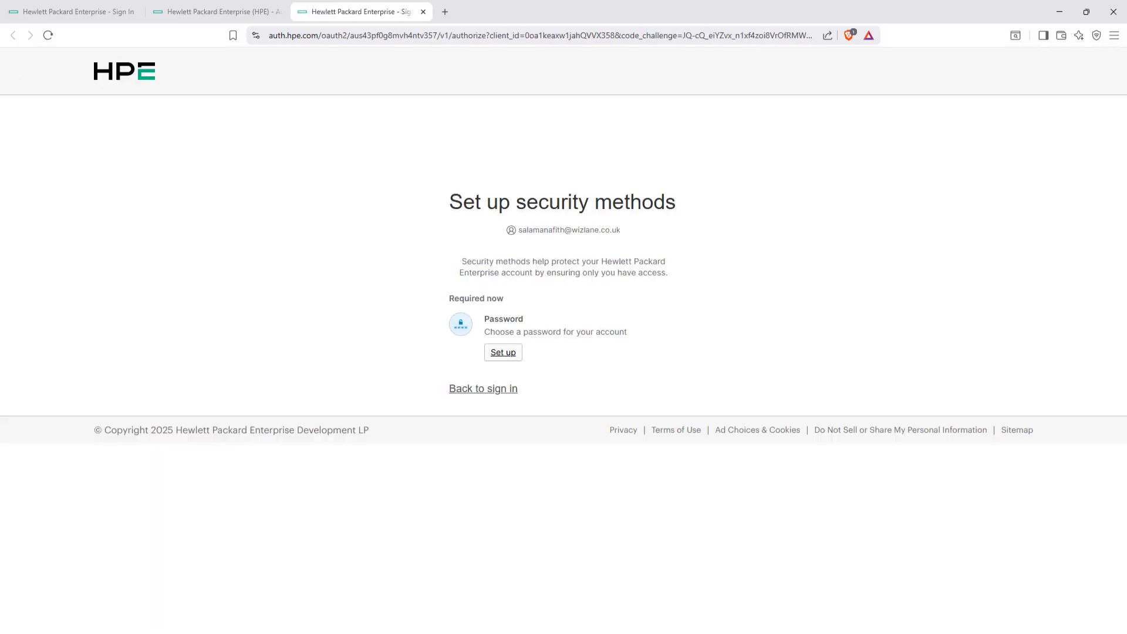
key("Tab")
key("Return")
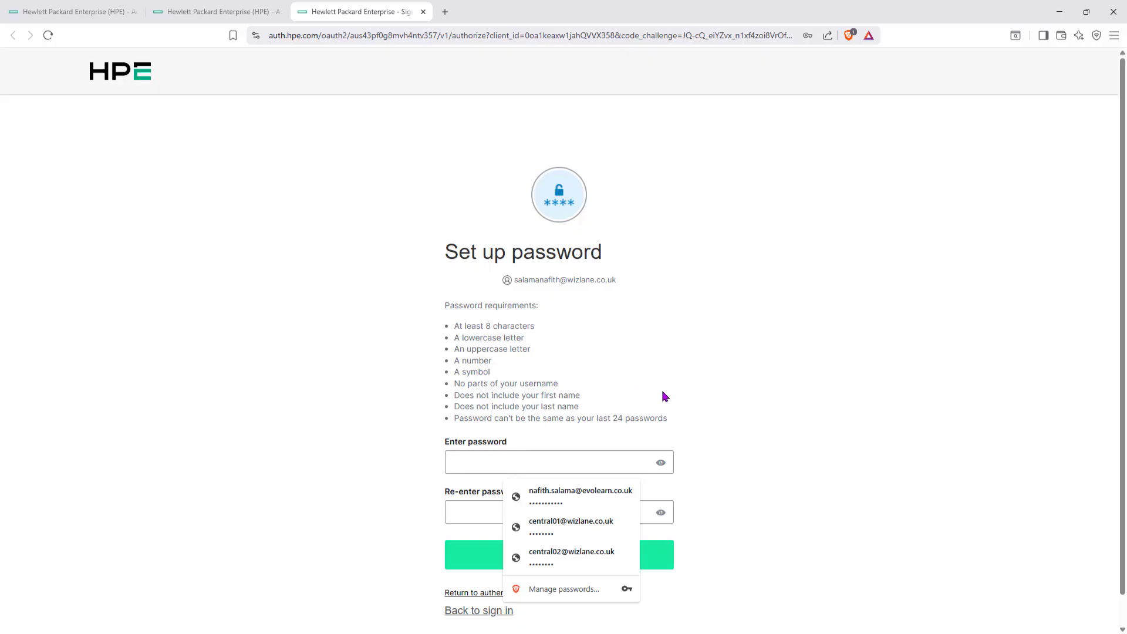
- Enter and re-enter the new account password, submit it and dismiss the browser's offer to update the saved password
scroll(664, 396, "down", 1)
left_click(592, 432)
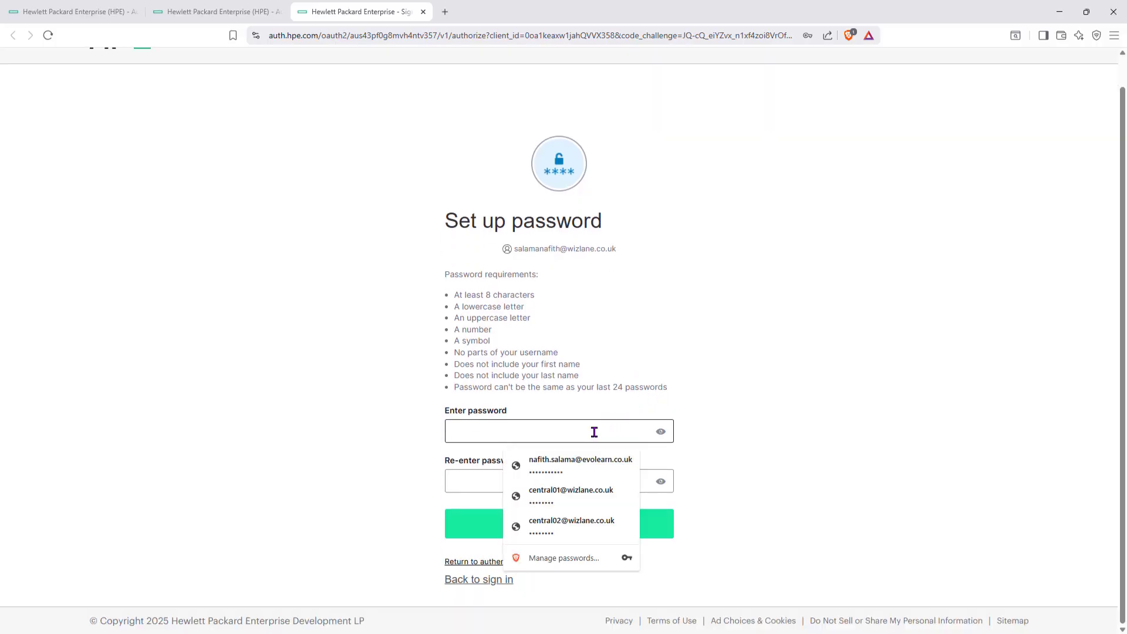
type("•••••••••")
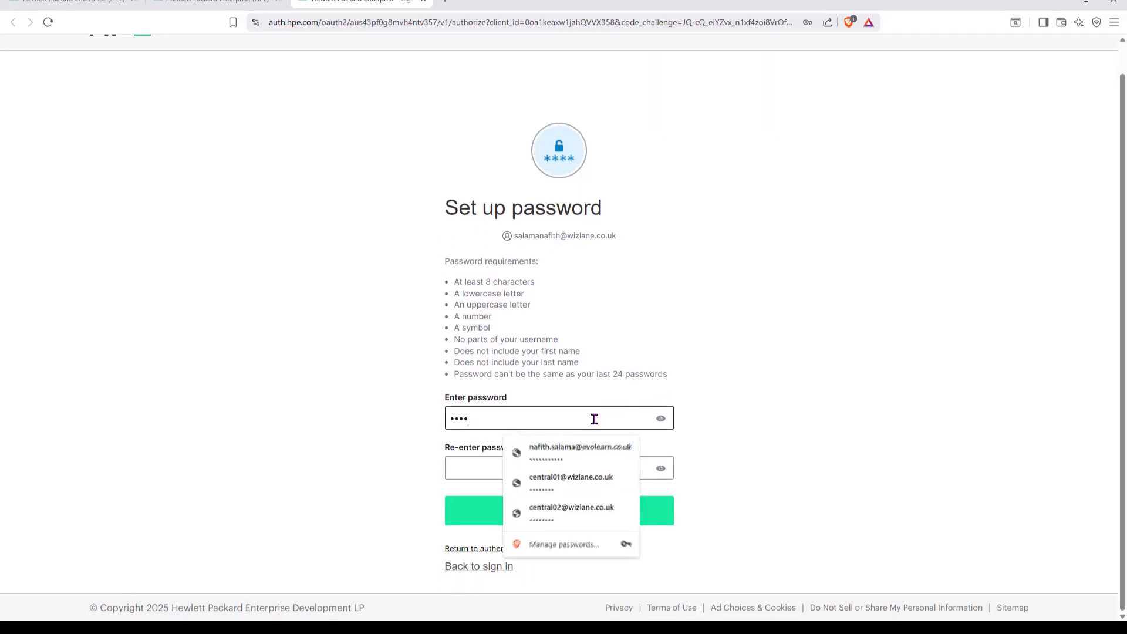
type("••••")
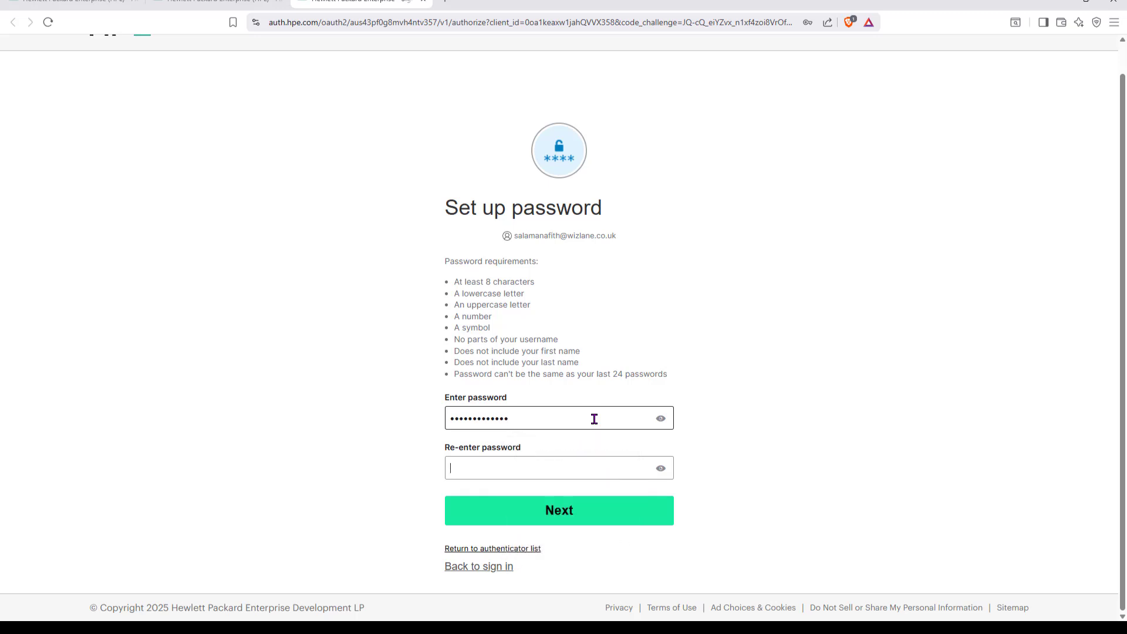
type("•••••••")
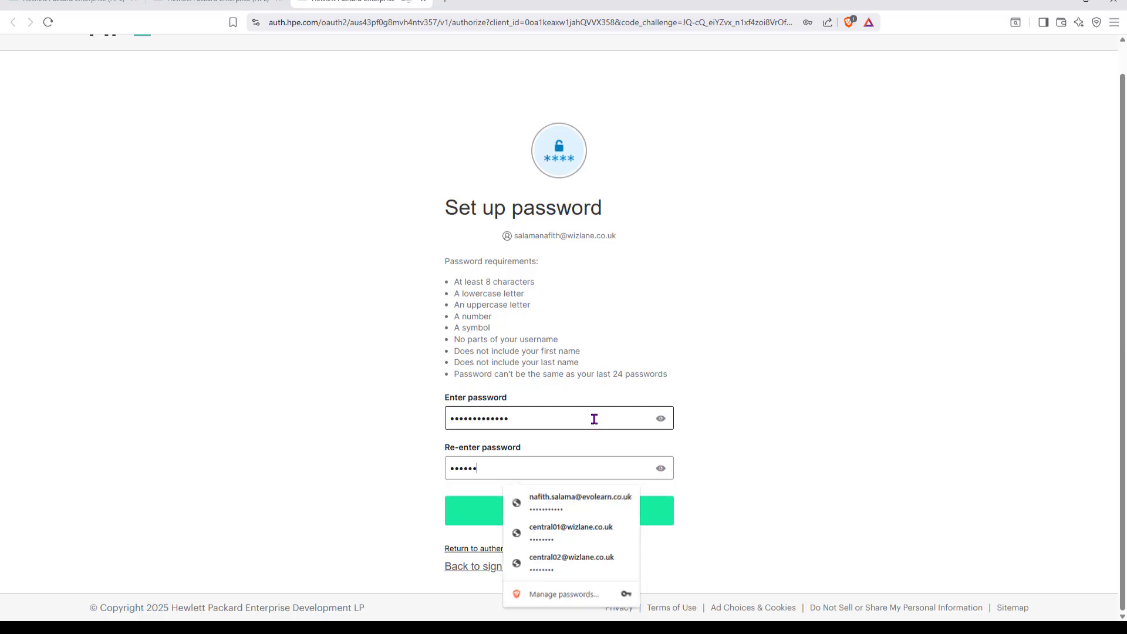
type("••••••")
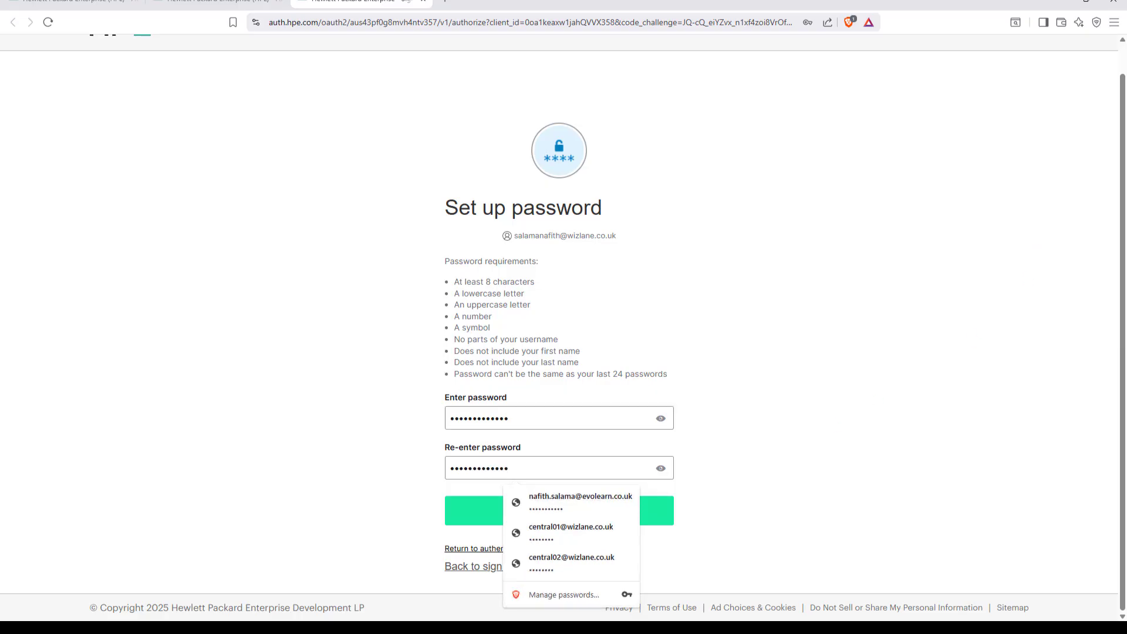
key("Escape")
left_click(580, 513)
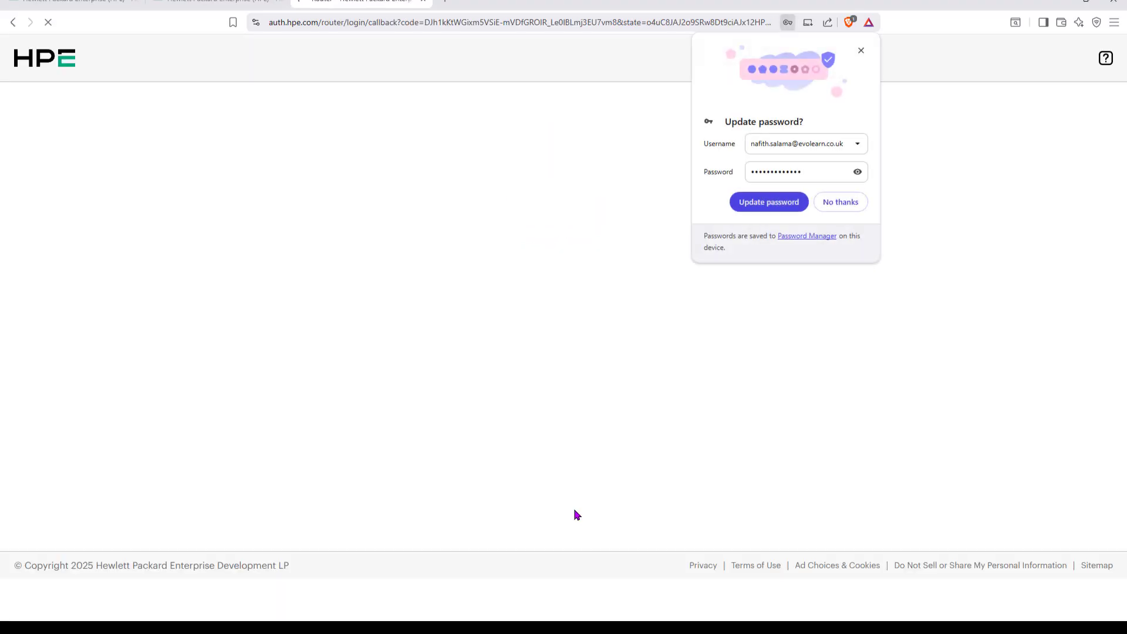
left_click(861, 53)
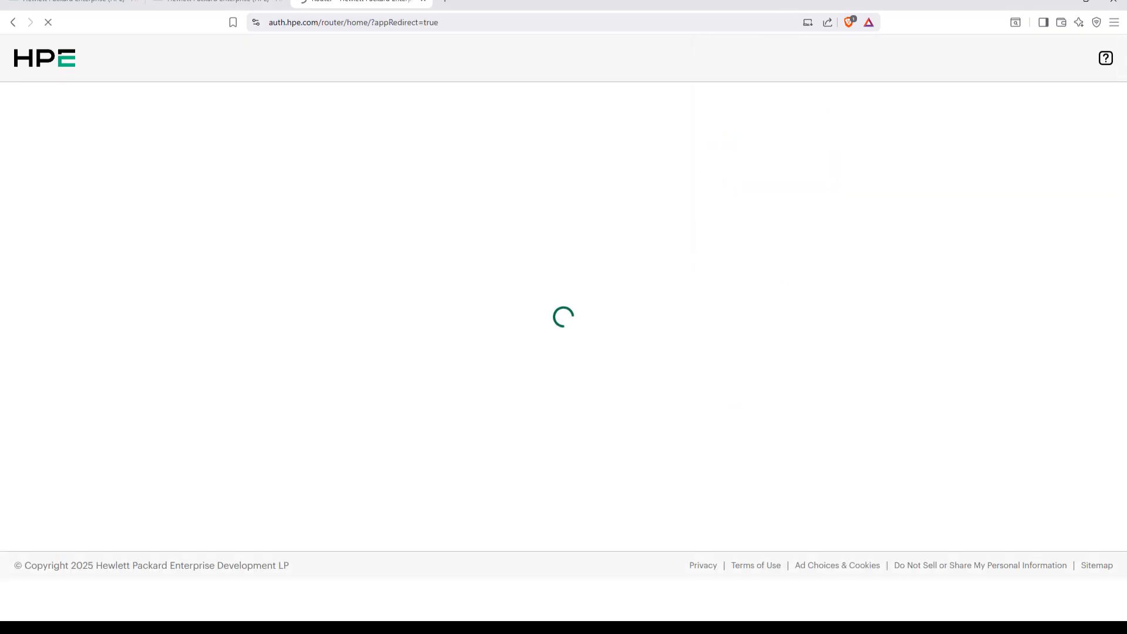
left_click(1102, 56)
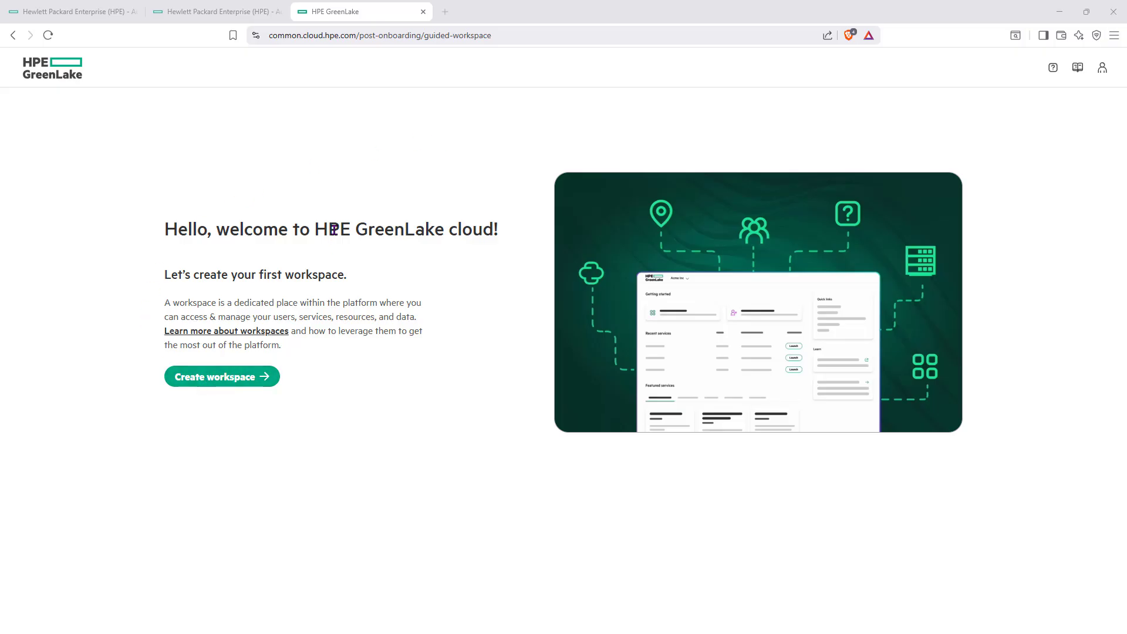
- Create a standard enterprise workspace named Wizlane-Lab in the United Kingdom, filling in its street address and accepting the legal terms
left_click(216, 381)
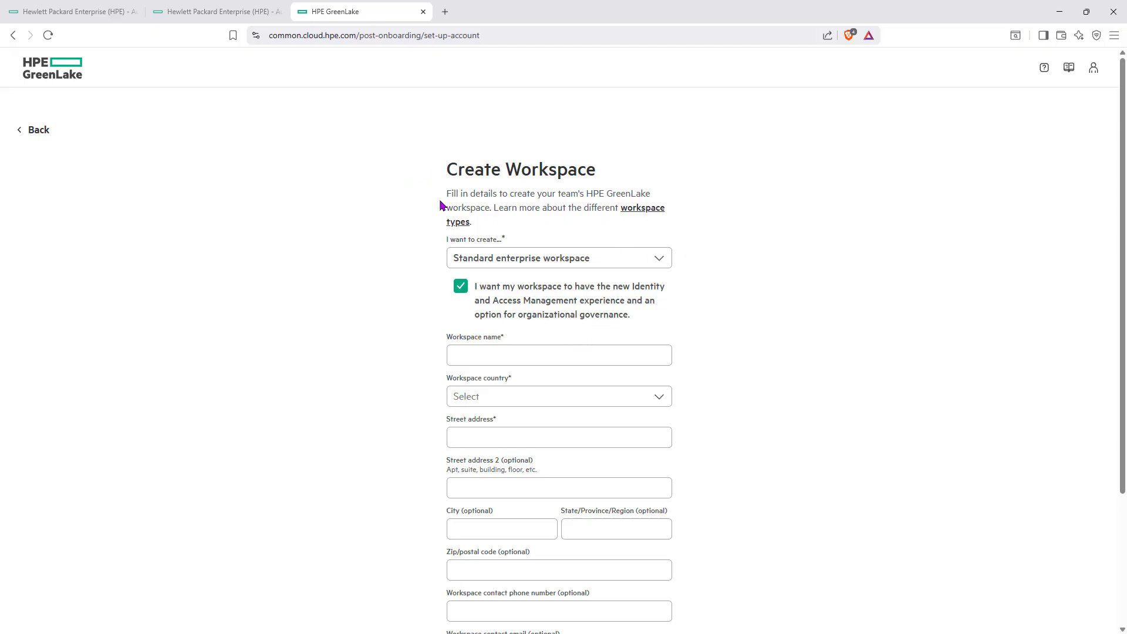
left_click(660, 262)
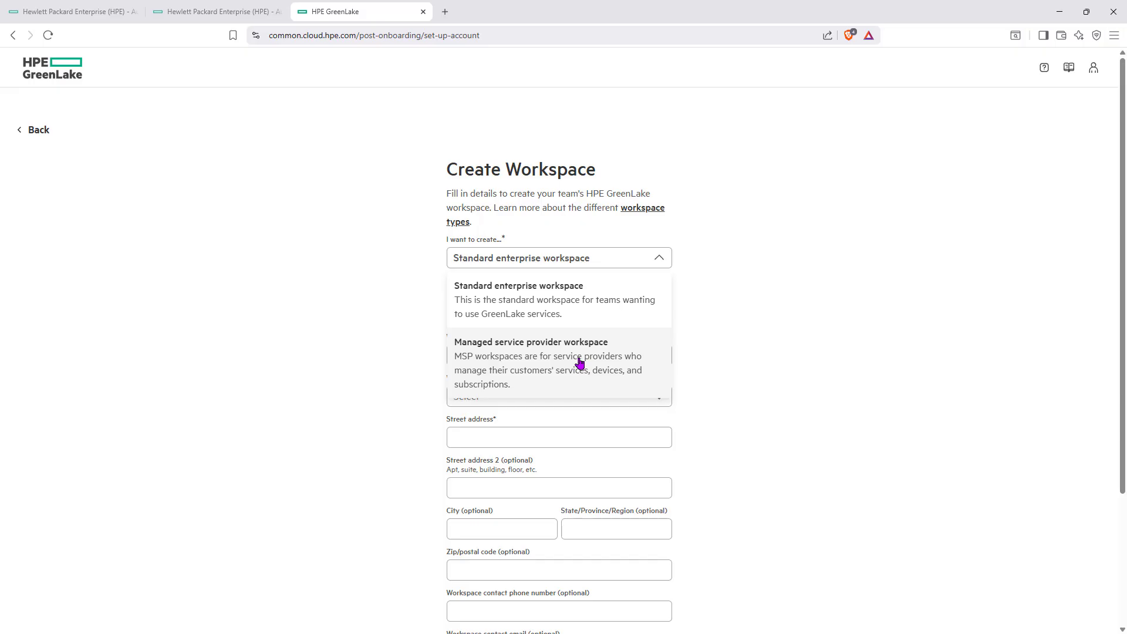
left_click(597, 303)
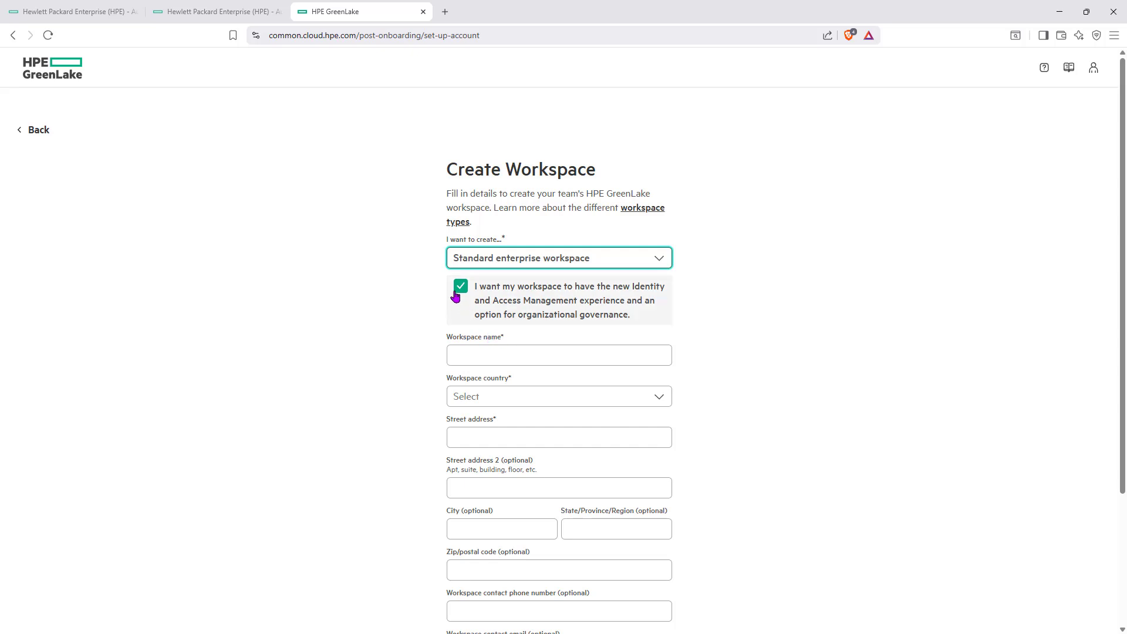
left_click(520, 355)
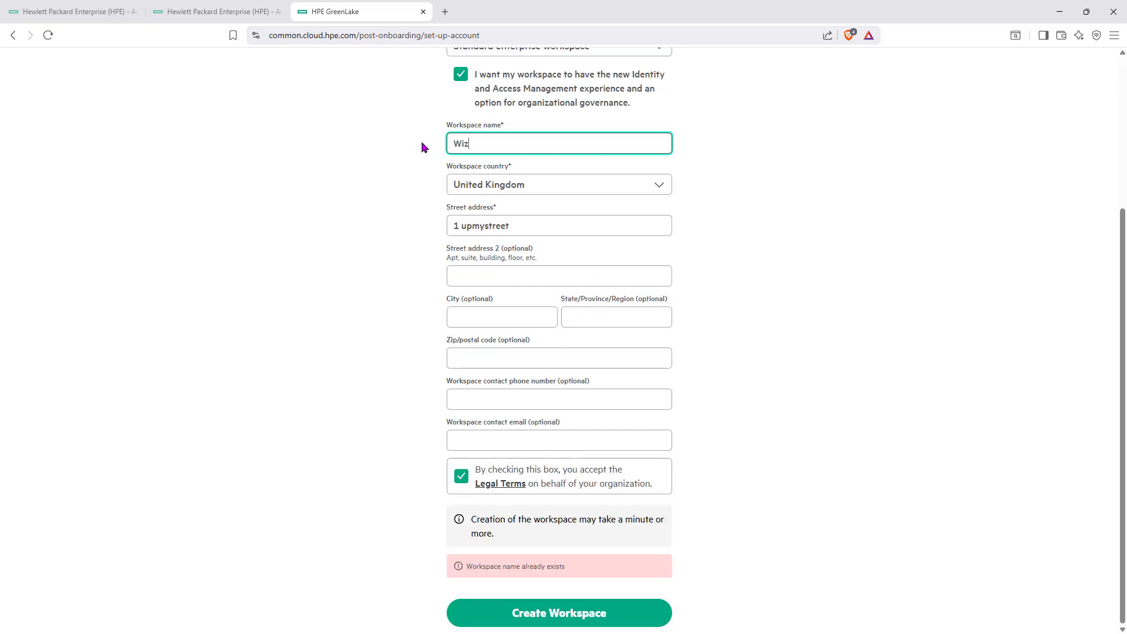
type("lane-Lab")
left_click(619, 623)
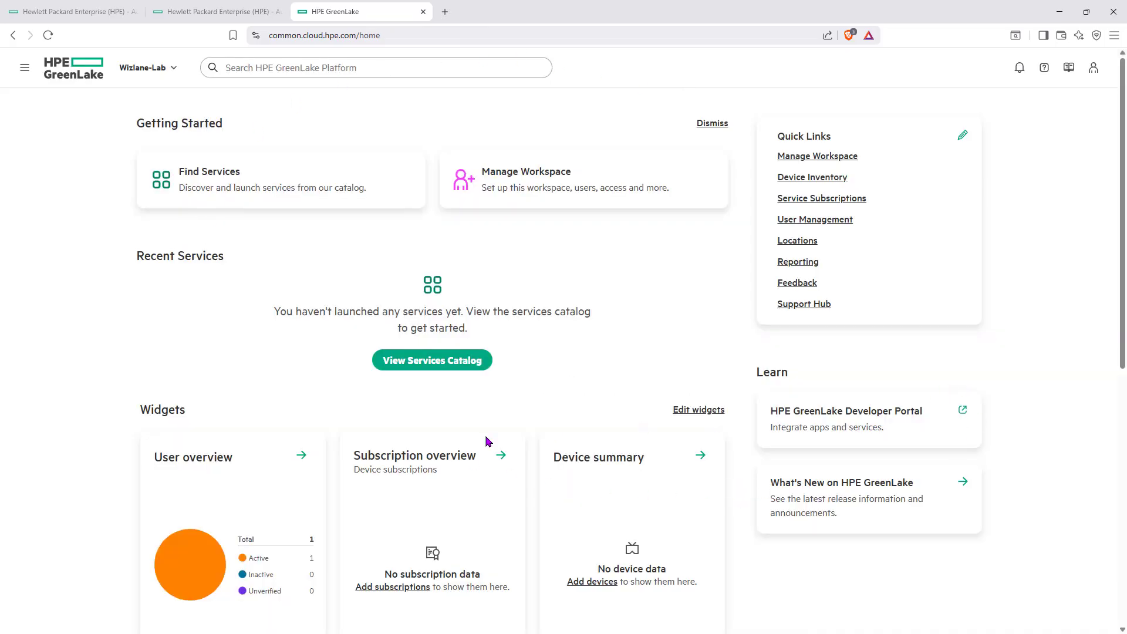
- Look over the workspace home page, and view its device inventory and device subscriptions
scroll(509, 426, "down", 3)
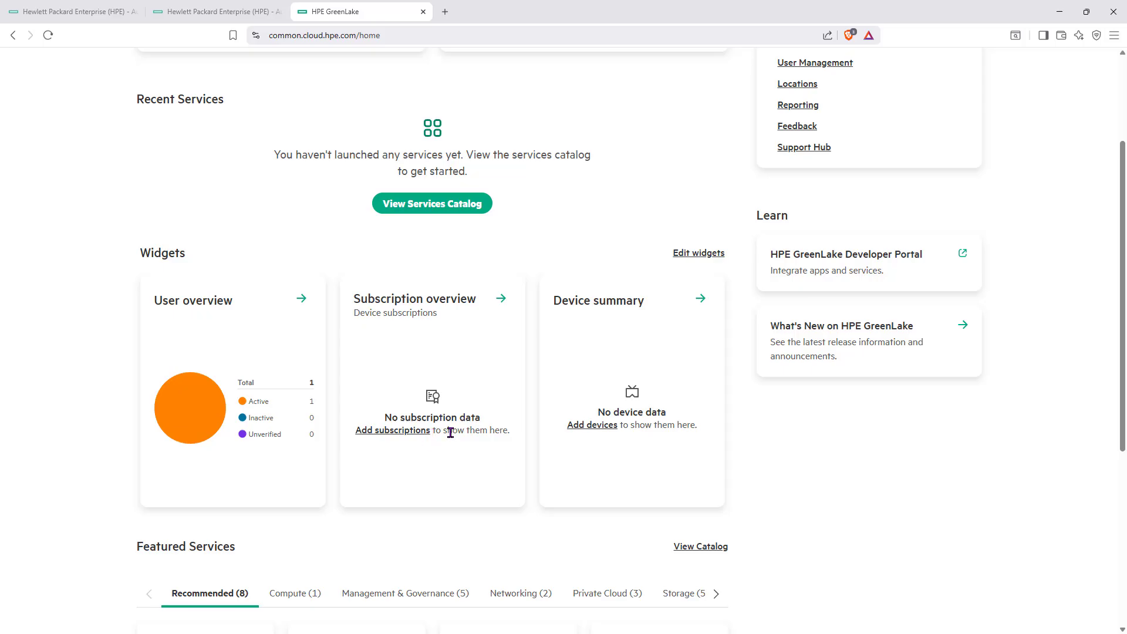
scroll(916, 478, "up", 1)
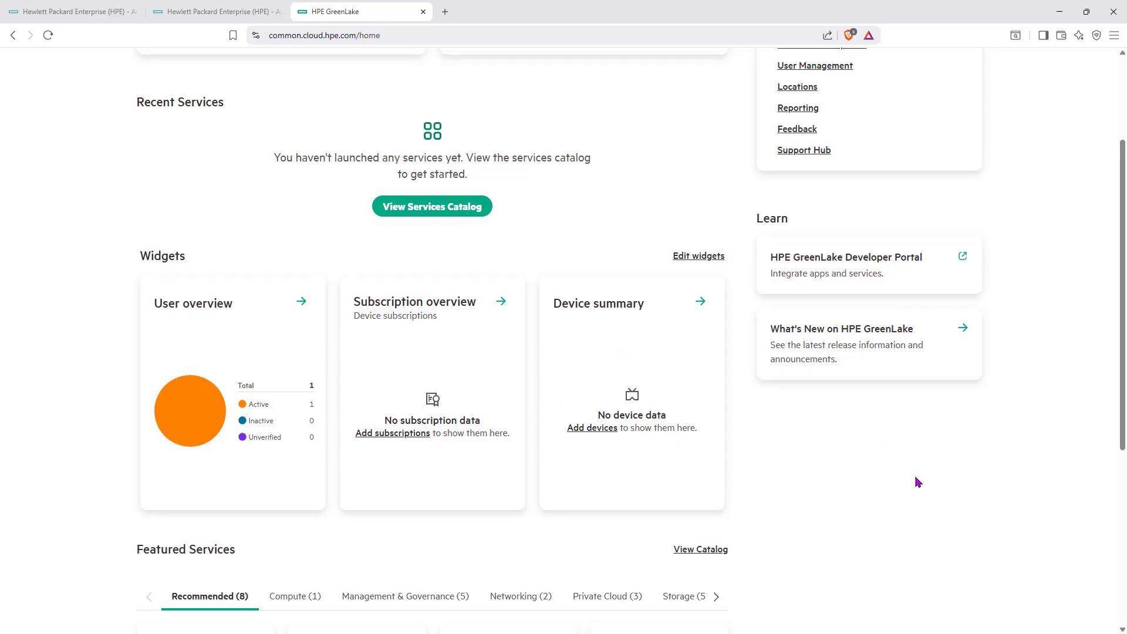
scroll(918, 481, "up", 3)
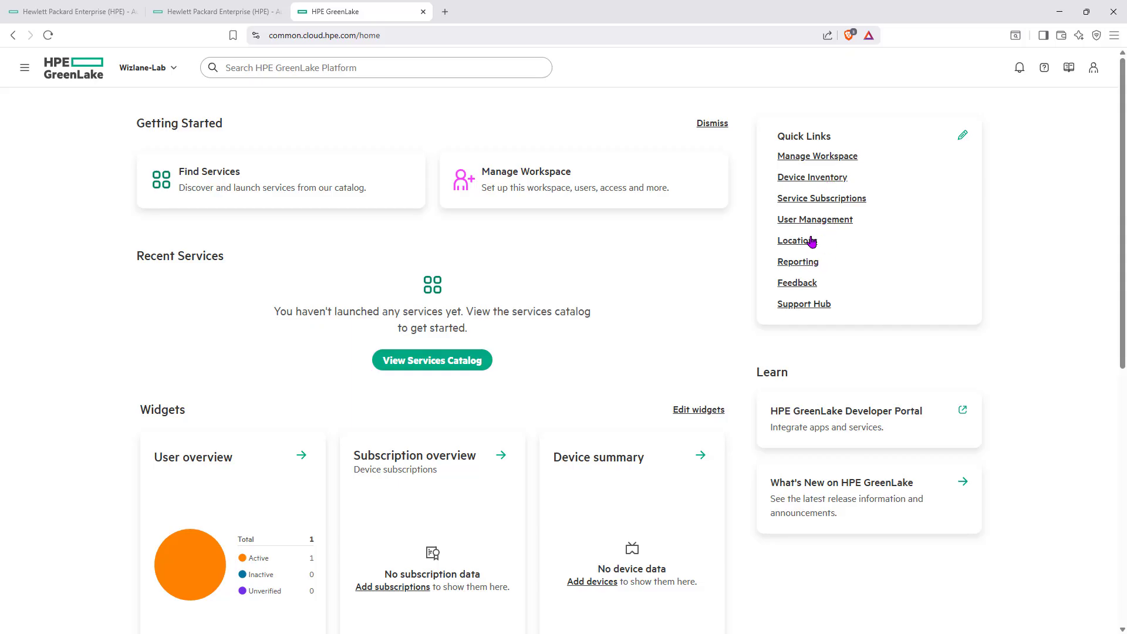
left_click(799, 183)
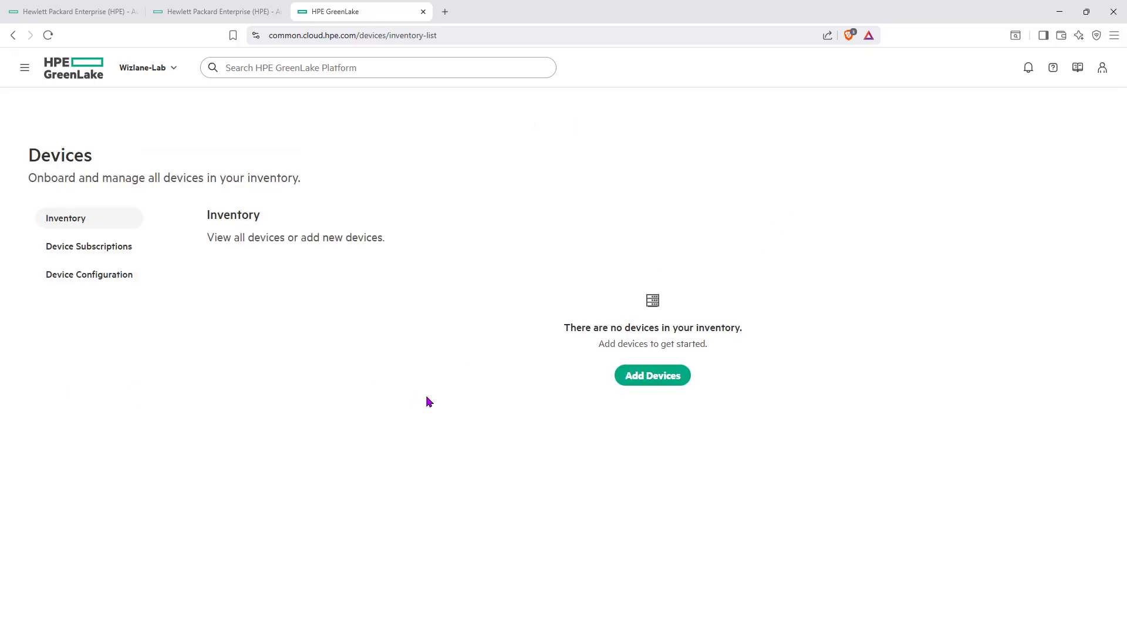
left_click(108, 252)
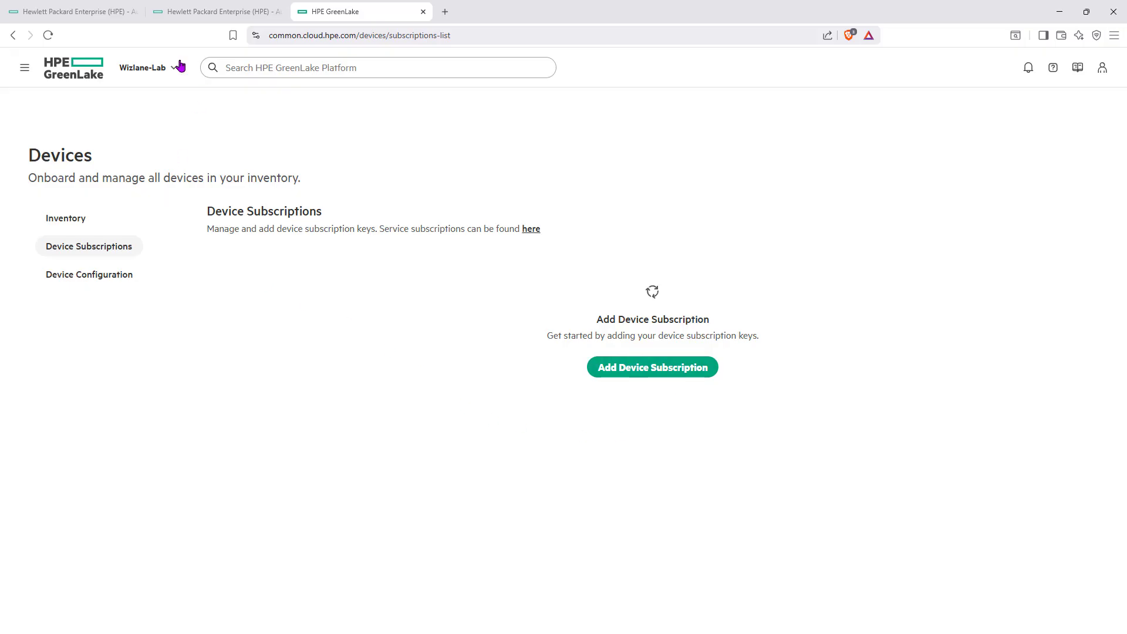
- View the management page of the Wizlane-Lab workspace and return to the GreenLake home page
left_click(156, 76)
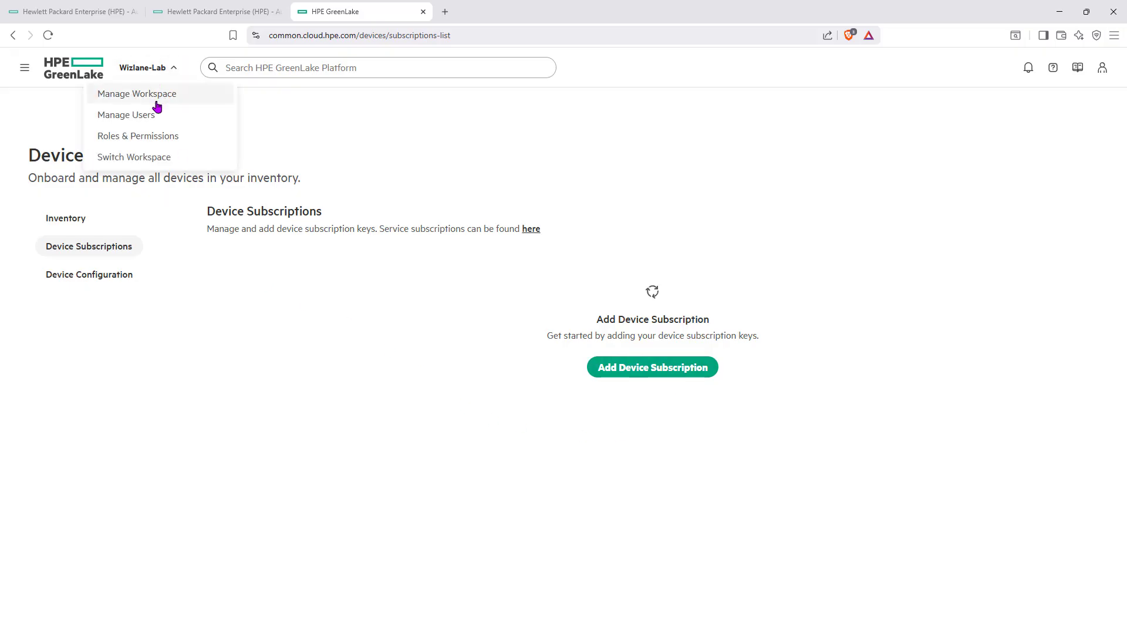
left_click(165, 98)
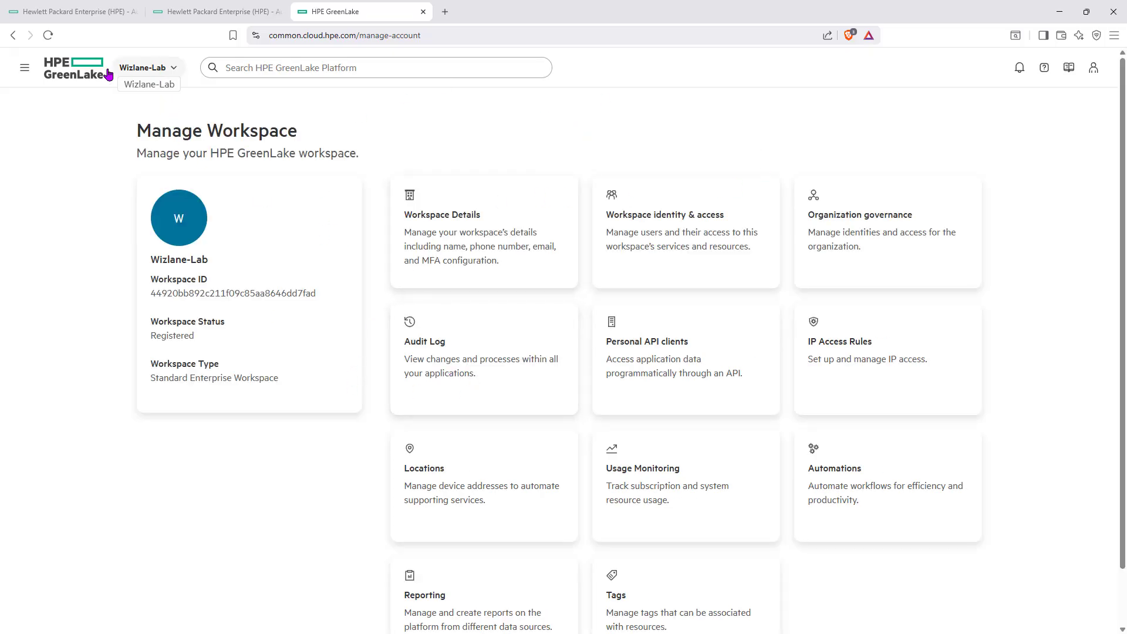
left_click(87, 74)
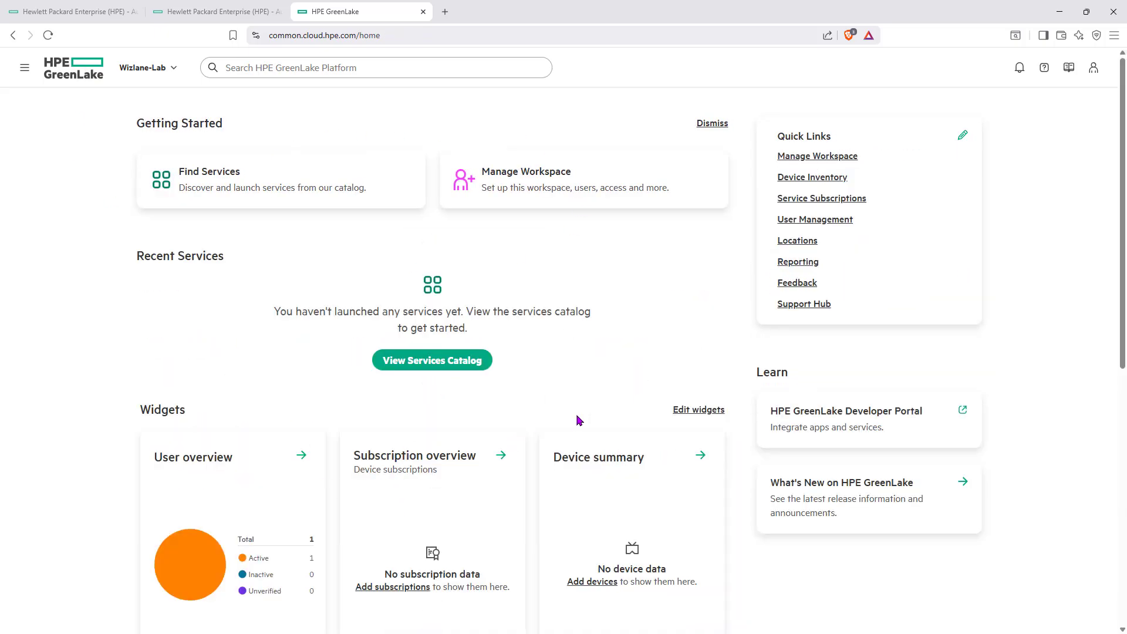
- Review the home page and open Manage Workspace from its Getting Started section
scroll(576, 421, "down", 3)
scroll(546, 378, "up", 3)
left_click(595, 189)
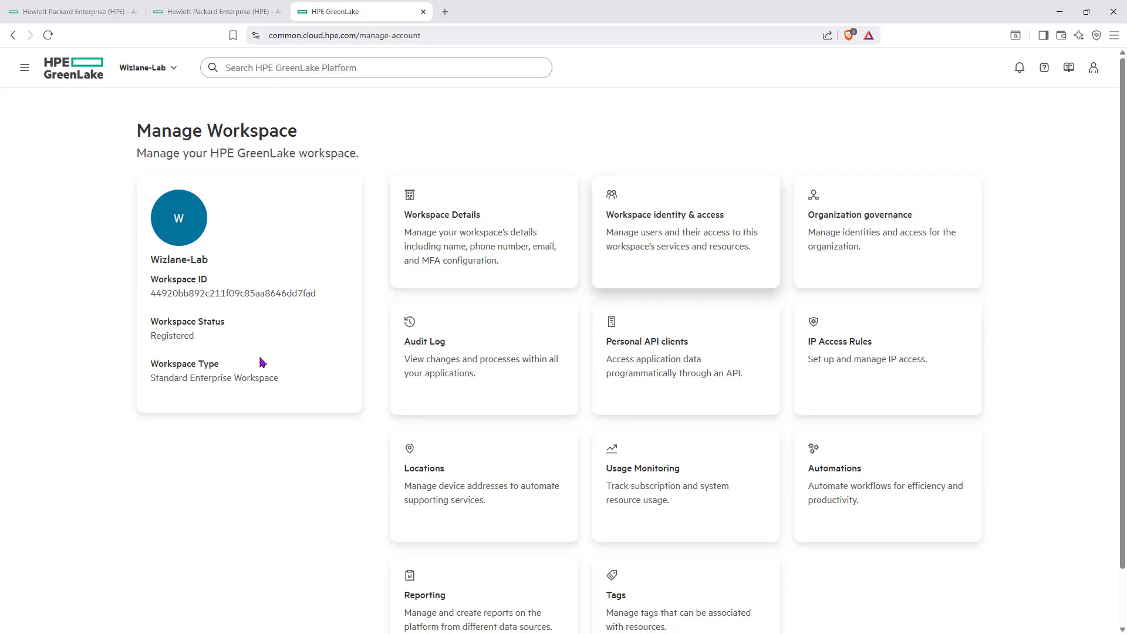
- Check the workspace ID and workspace type of Wizlane-Lab, and return to the GreenLake home page
left_click_drag(157, 280, 317, 297)
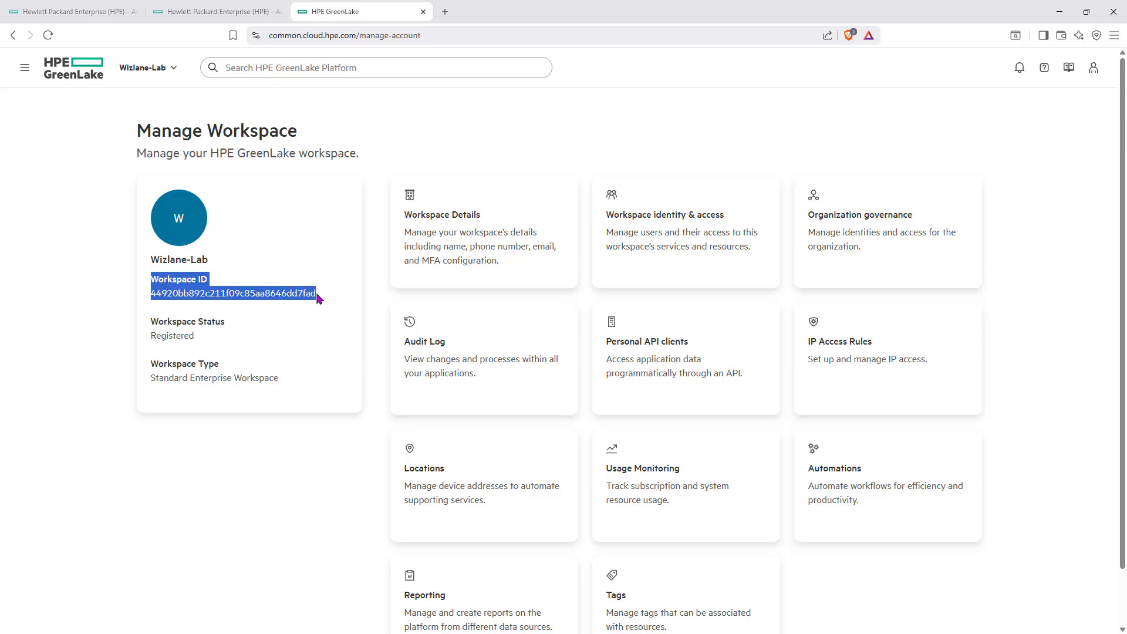
left_click(263, 349)
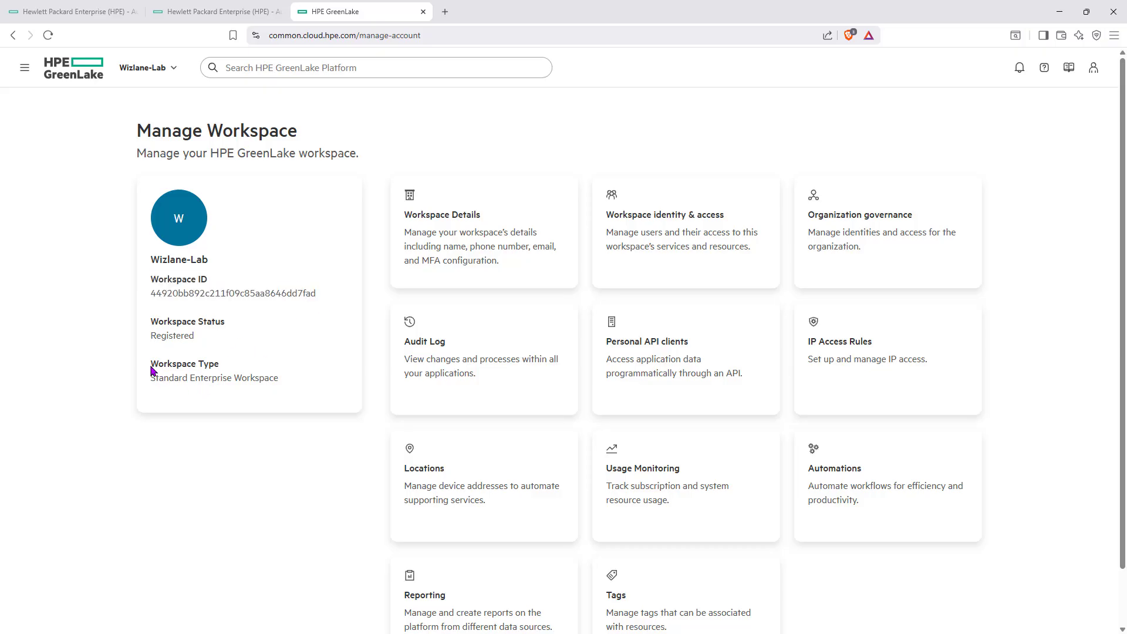
left_click_drag(151, 368, 284, 380)
left_click(295, 392)
key("alt+Left")
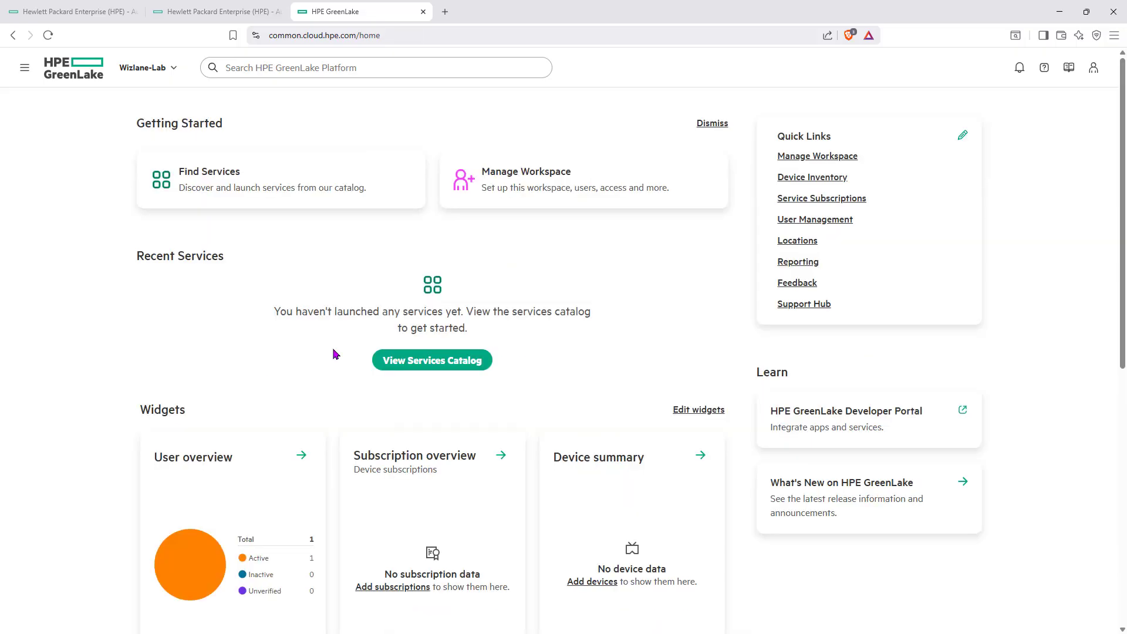
- Browse the Compute and Networking categories of Featured Services and open the HPE Aruba Networking Central service page
scroll(565, 493, "down", 4)
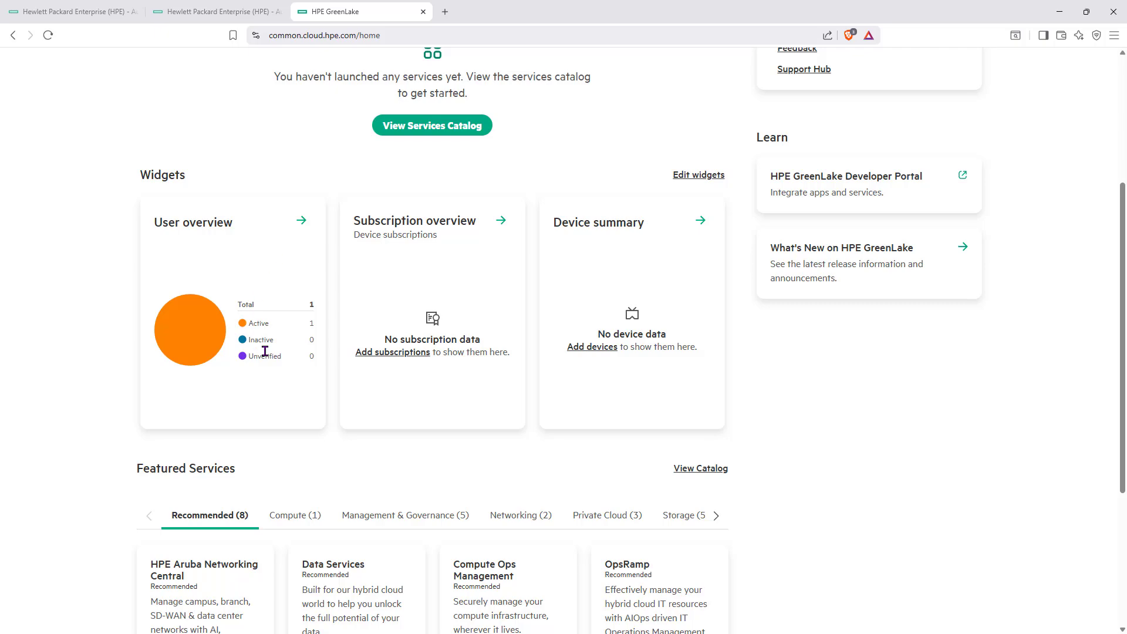
scroll(266, 352, "down", 3)
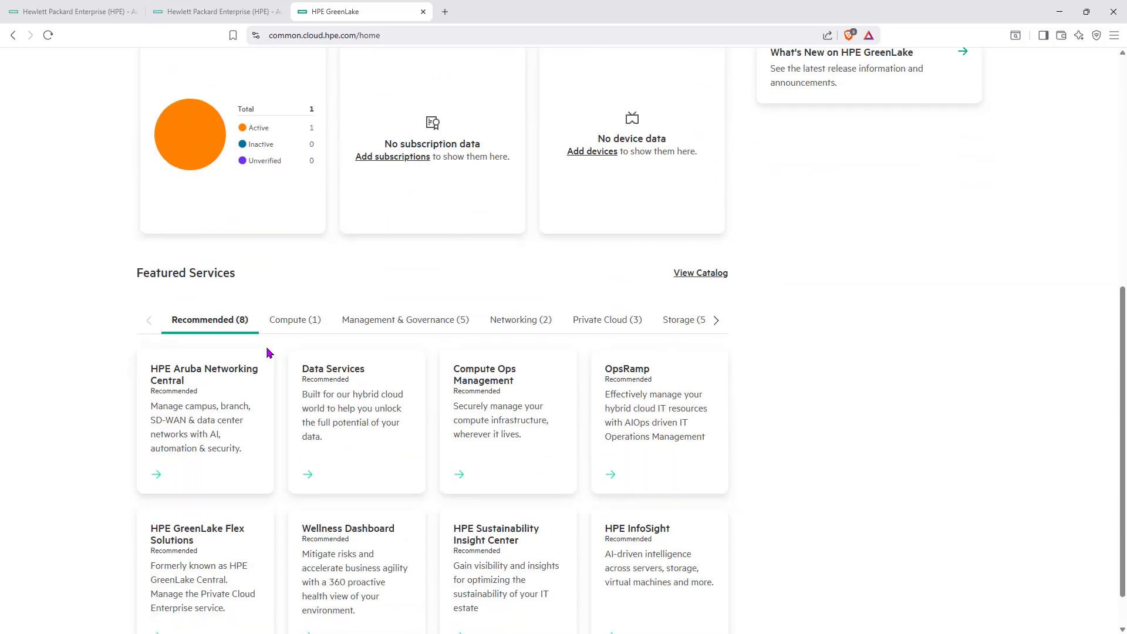
left_click(293, 321)
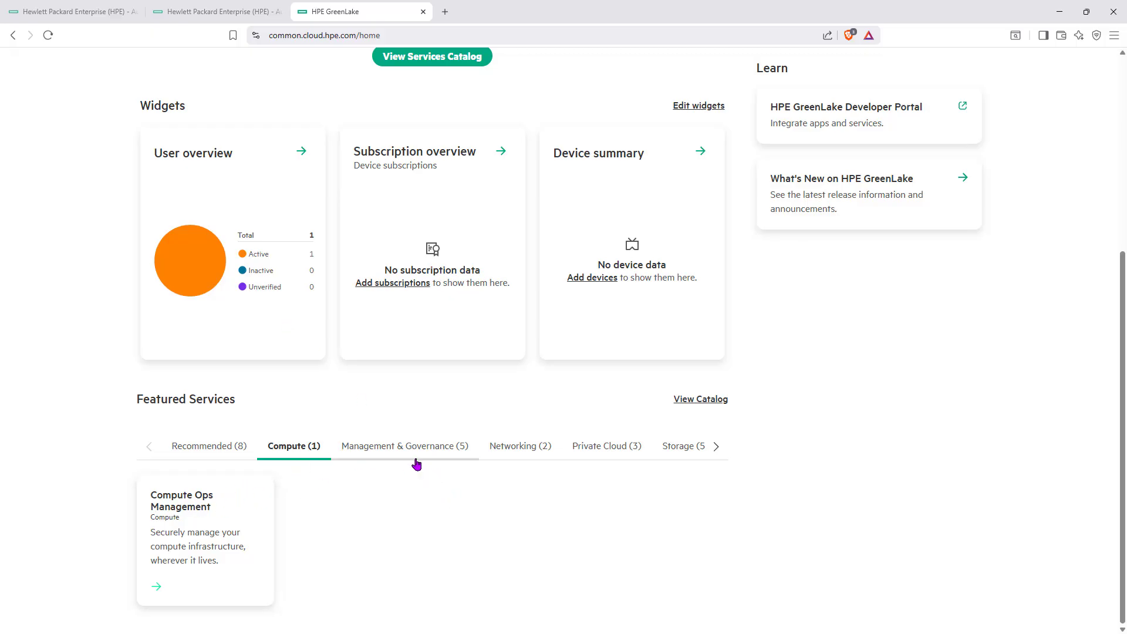
left_click(535, 446)
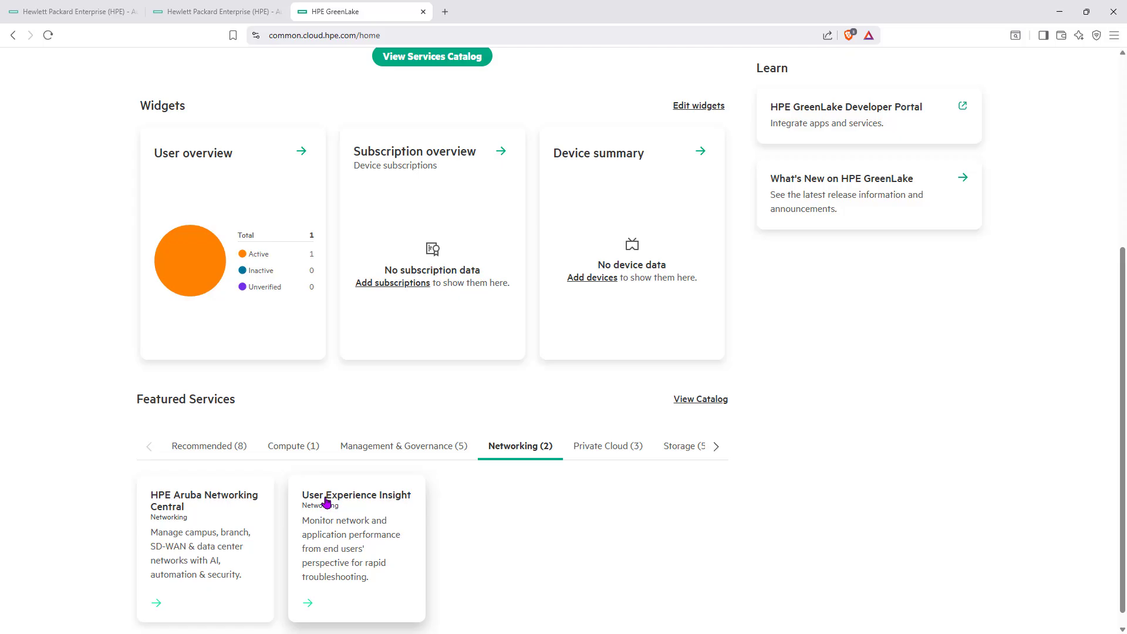
left_click(202, 529)
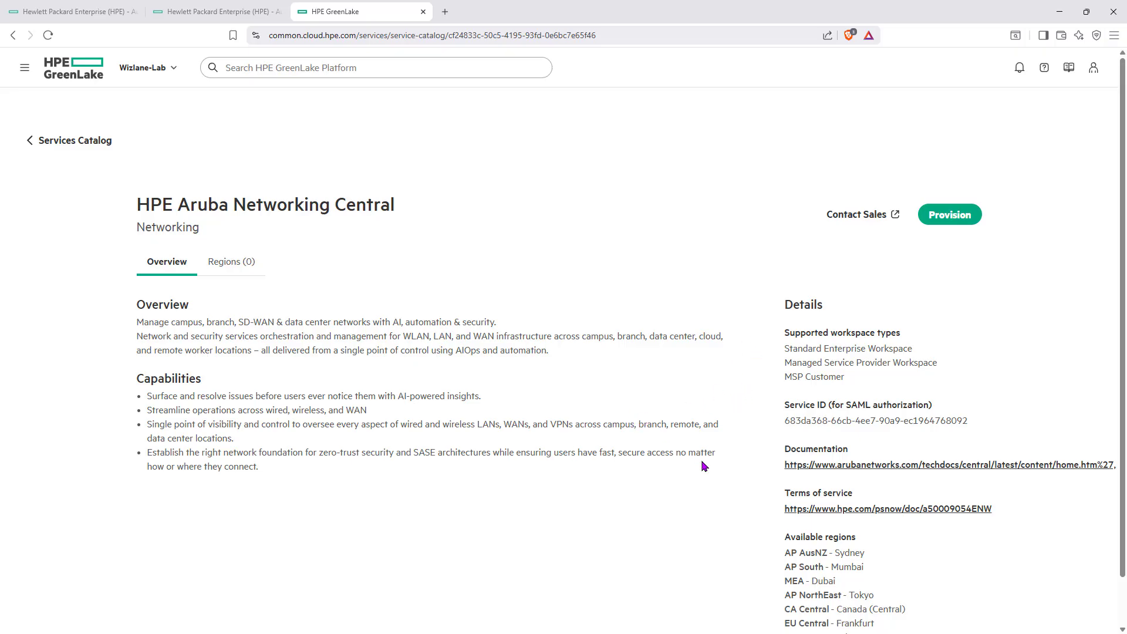
- Review the service's available regions, including EU West - London, and its deployment regions, and return to the overview
scroll(702, 466, "down", 2)
left_click_drag(856, 617, 781, 500)
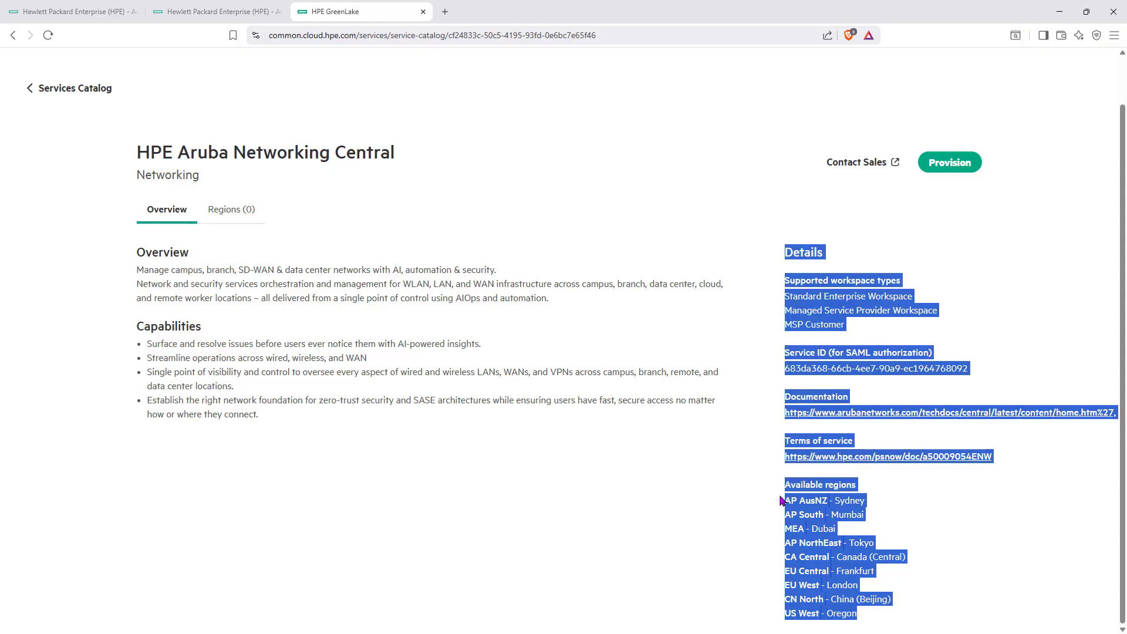
left_click(775, 510)
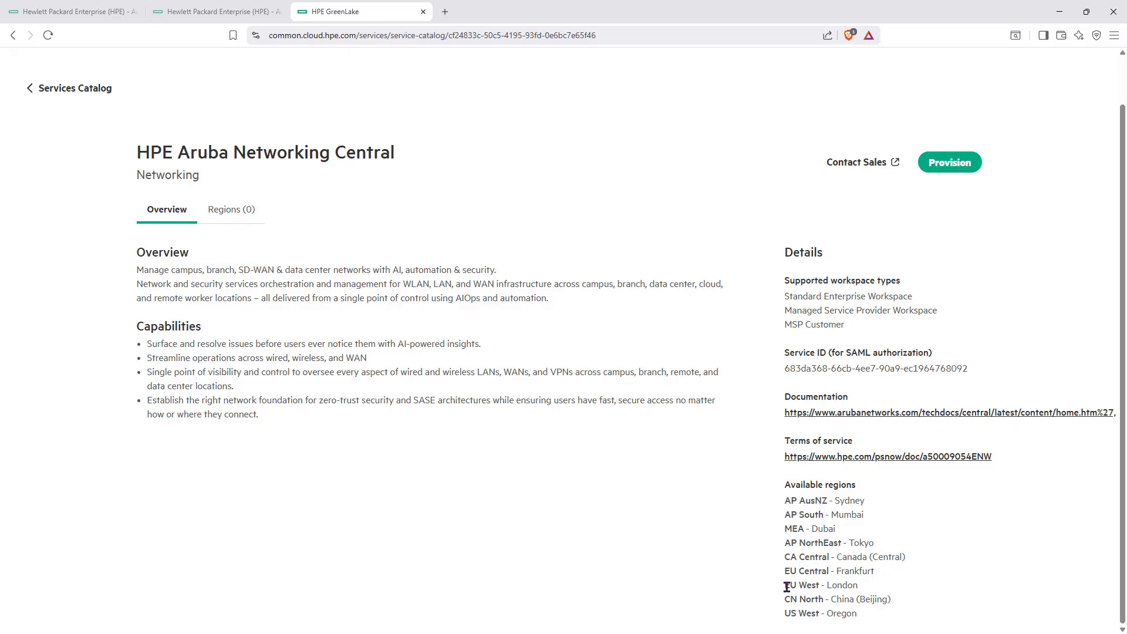
left_click_drag(786, 587, 869, 589)
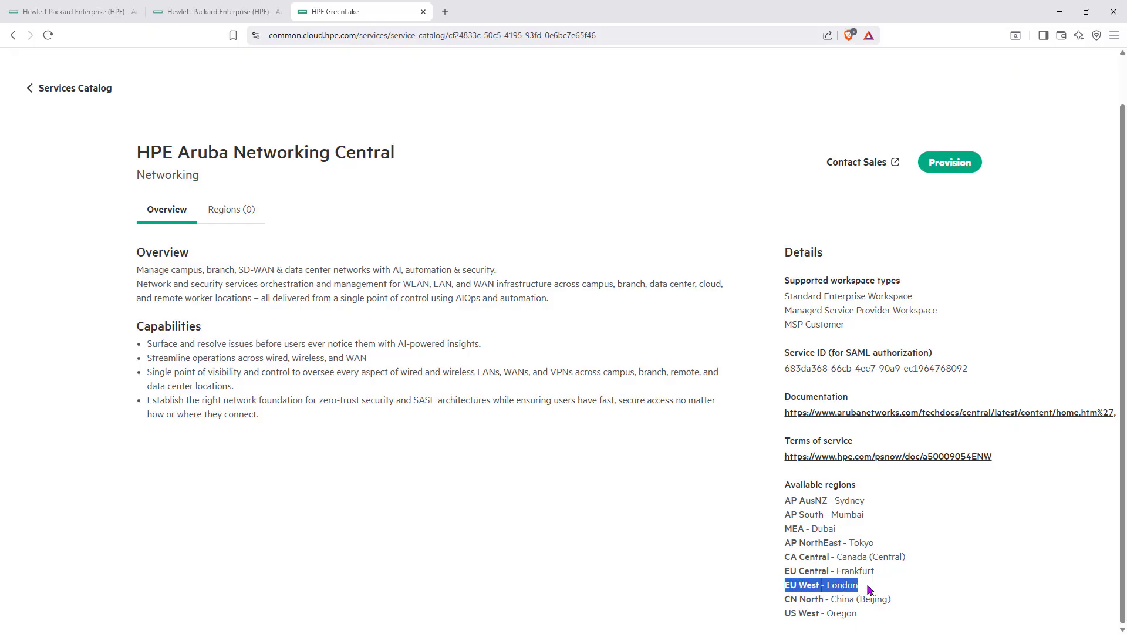
left_click(843, 504)
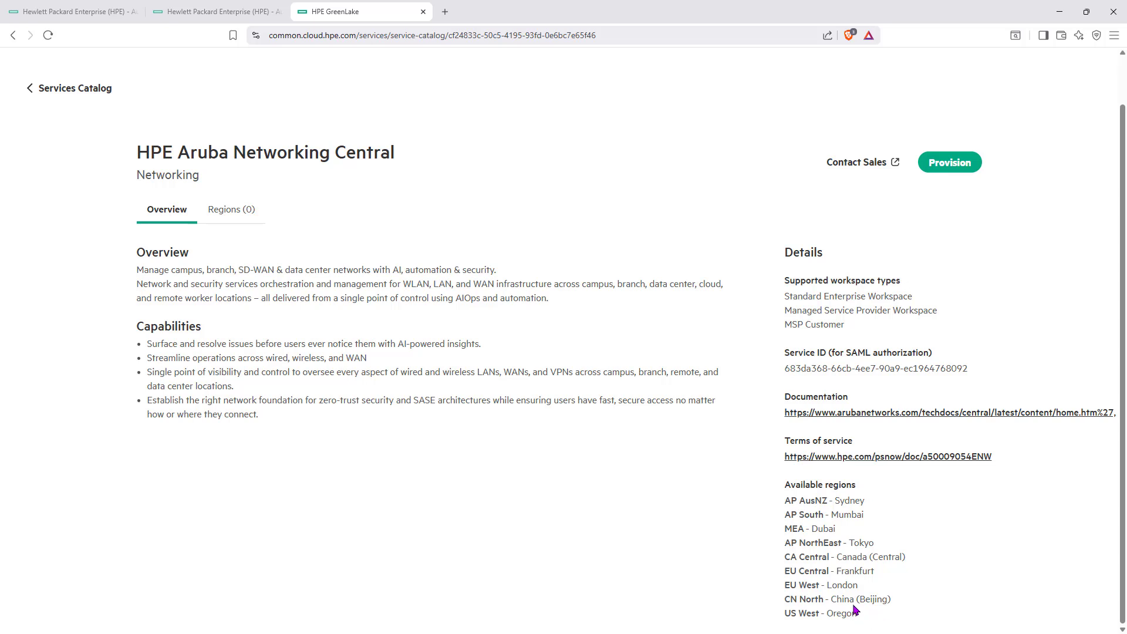
left_click(224, 216)
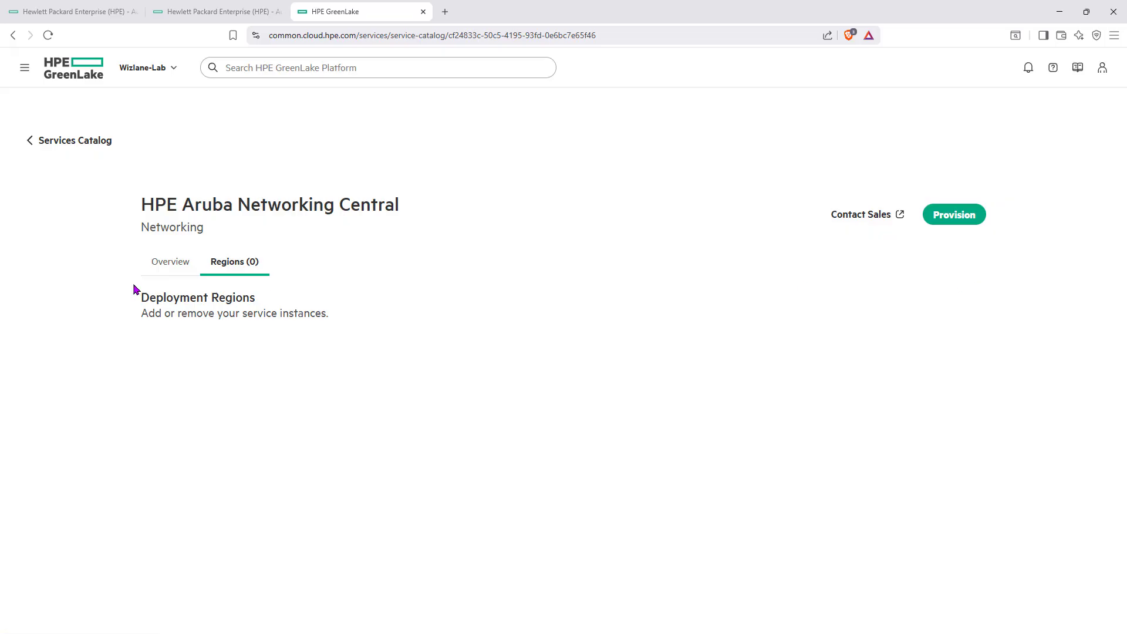
left_click(180, 261)
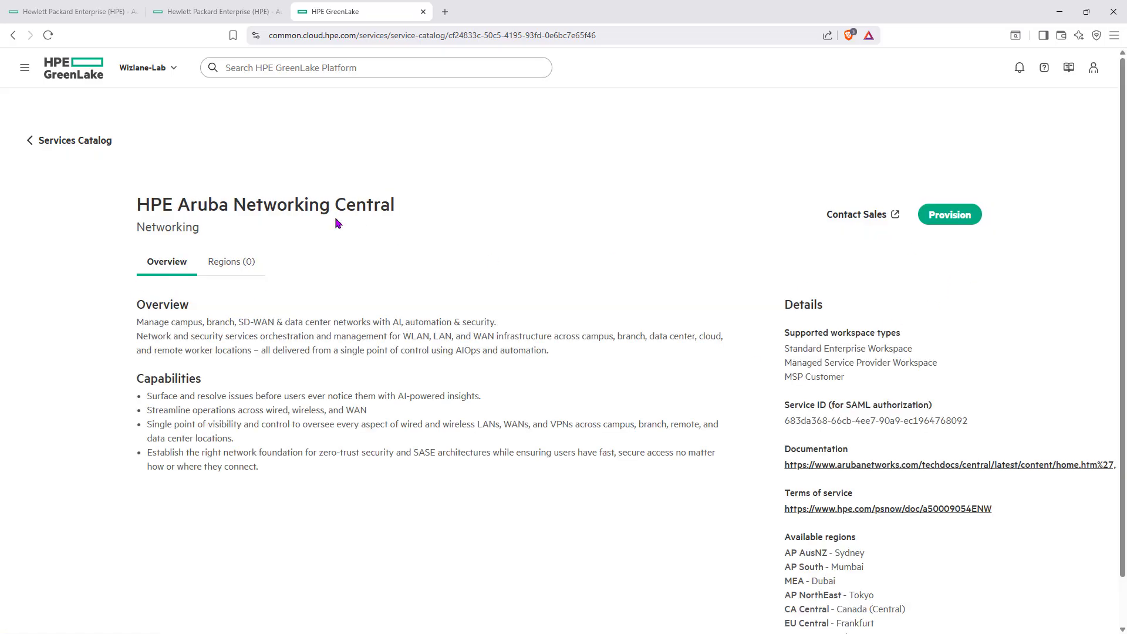
- Try to provision HPE Aruba Networking Central in the EU West - London region, agreeing to the Terms of Service
left_click(967, 217)
left_click(454, 346)
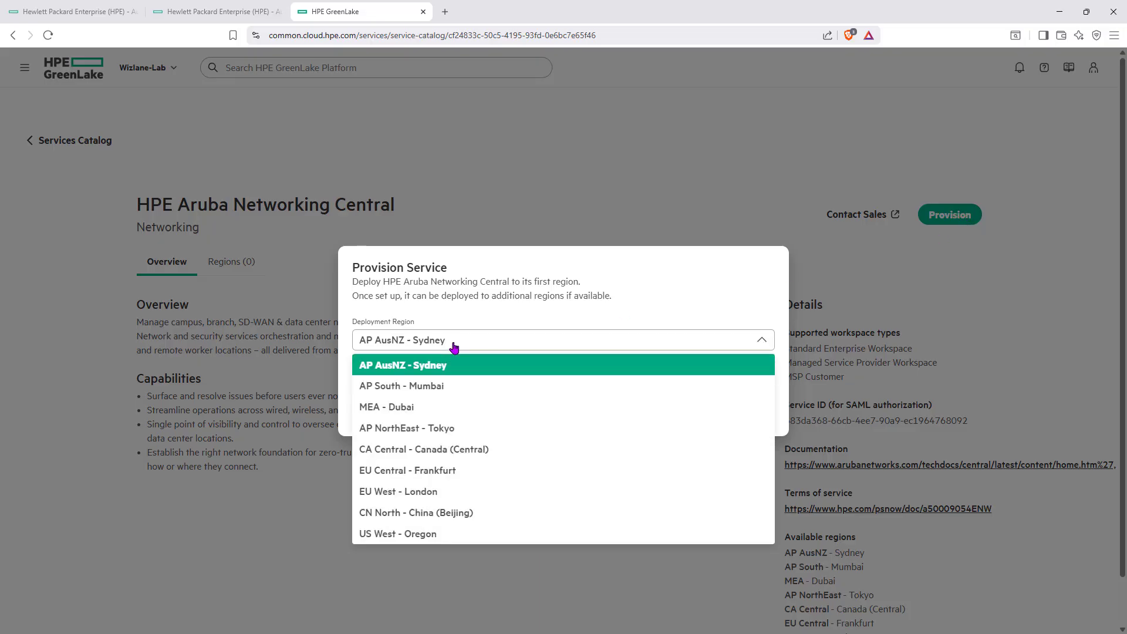
left_click(456, 492)
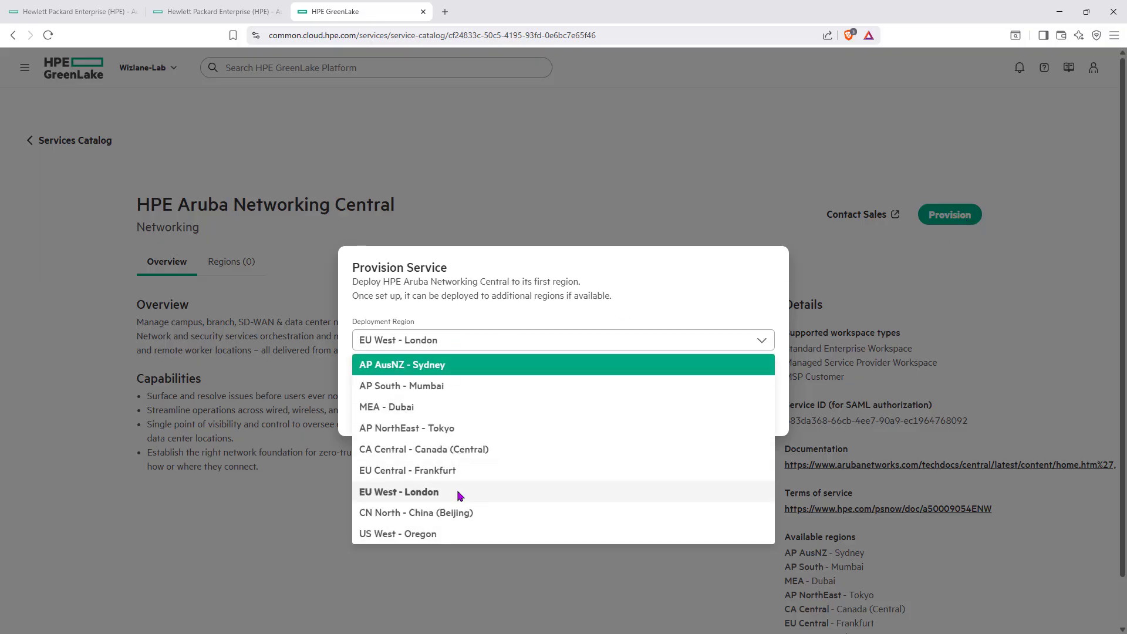
left_click(367, 374)
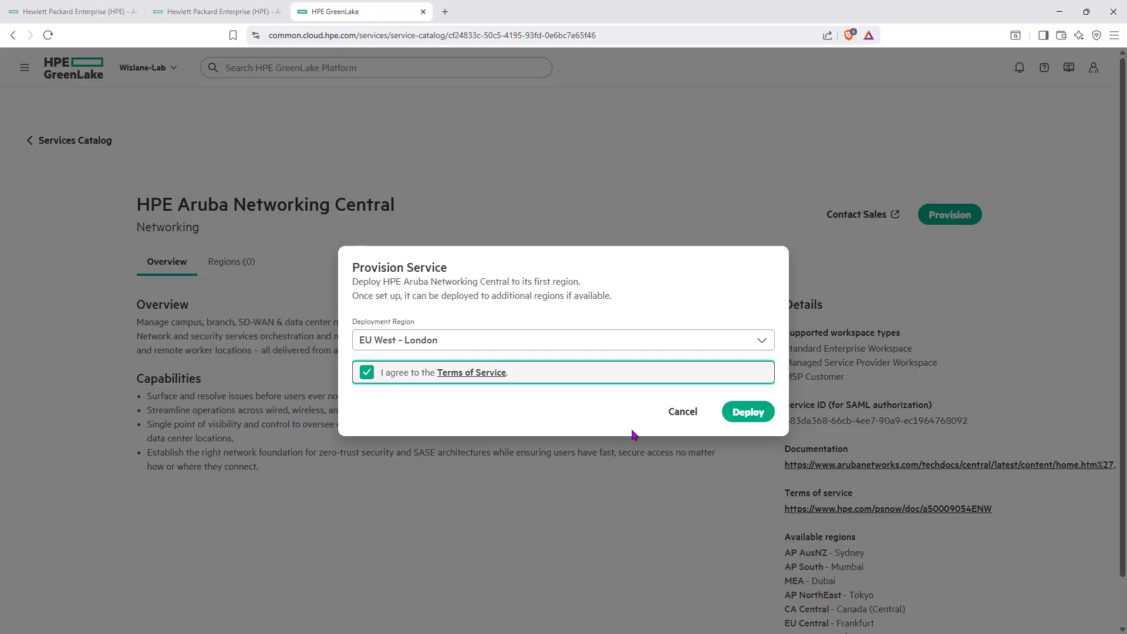
left_click(747, 416)
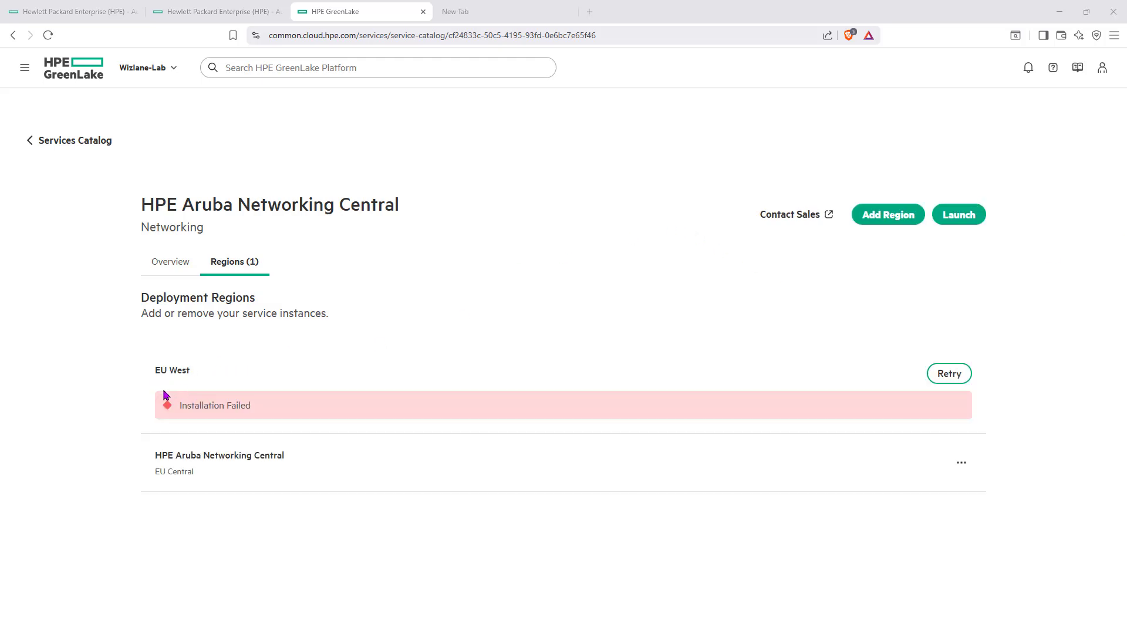
- Launch HPE Aruba Networking Central from its deployment regions page and open the management page for Subscription Keys
left_click_drag(272, 412, 174, 404)
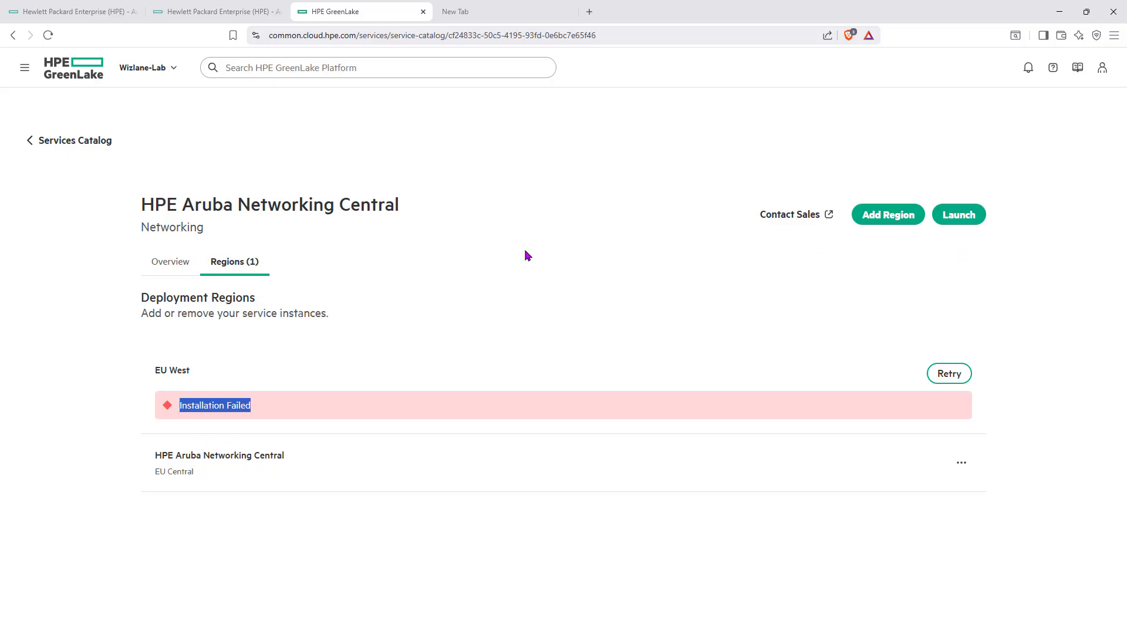
left_click(963, 219)
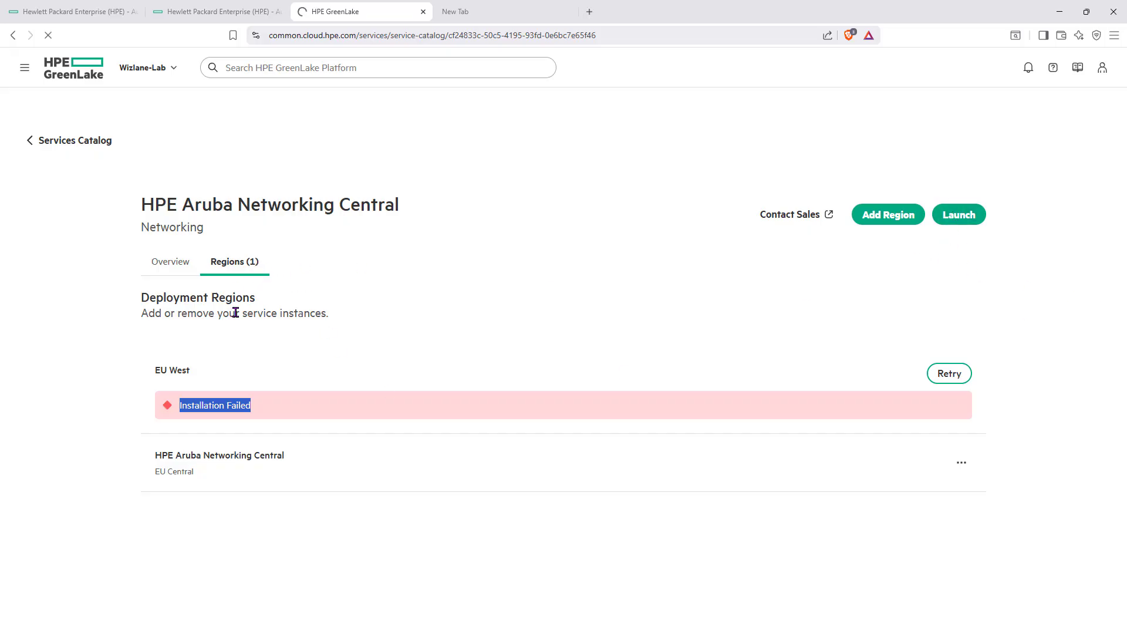
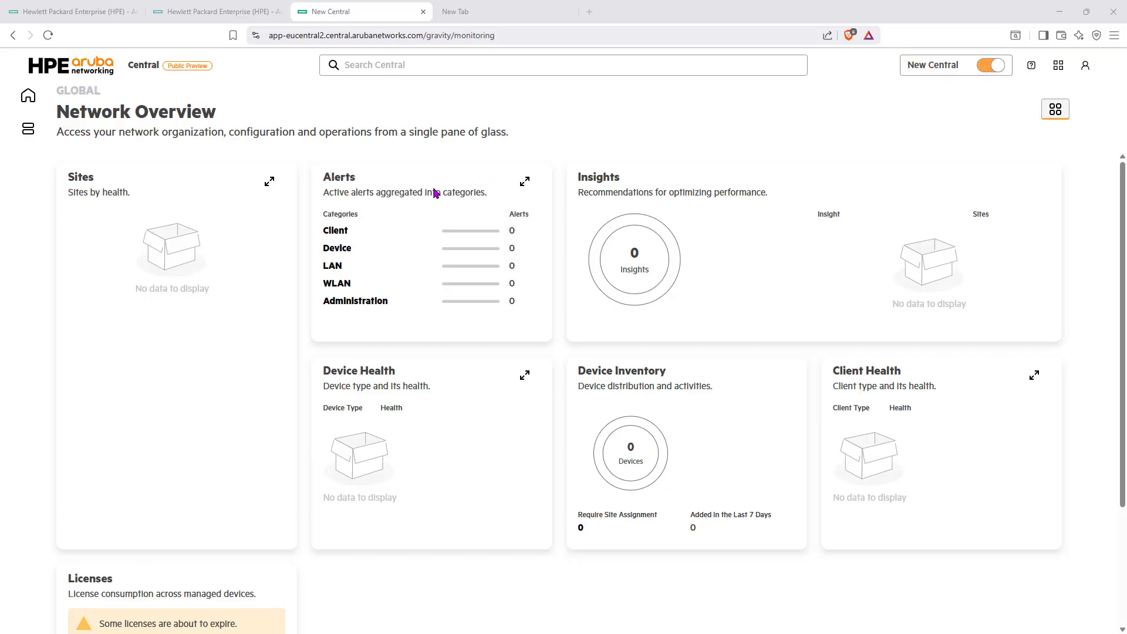
left_click(28, 131)
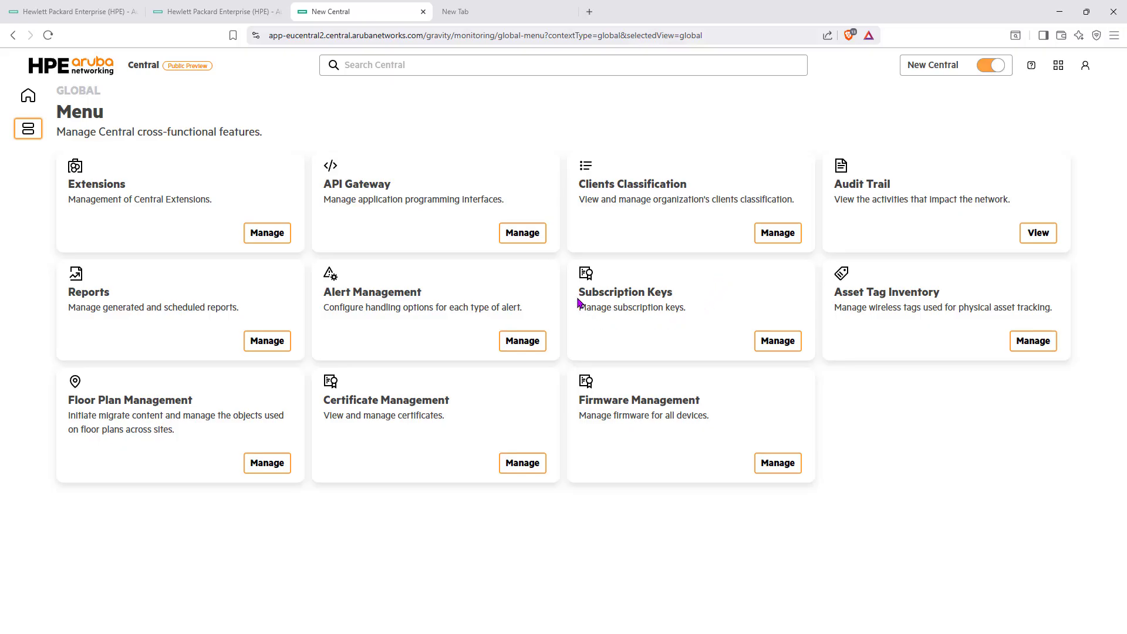
left_click_drag(579, 298, 675, 292)
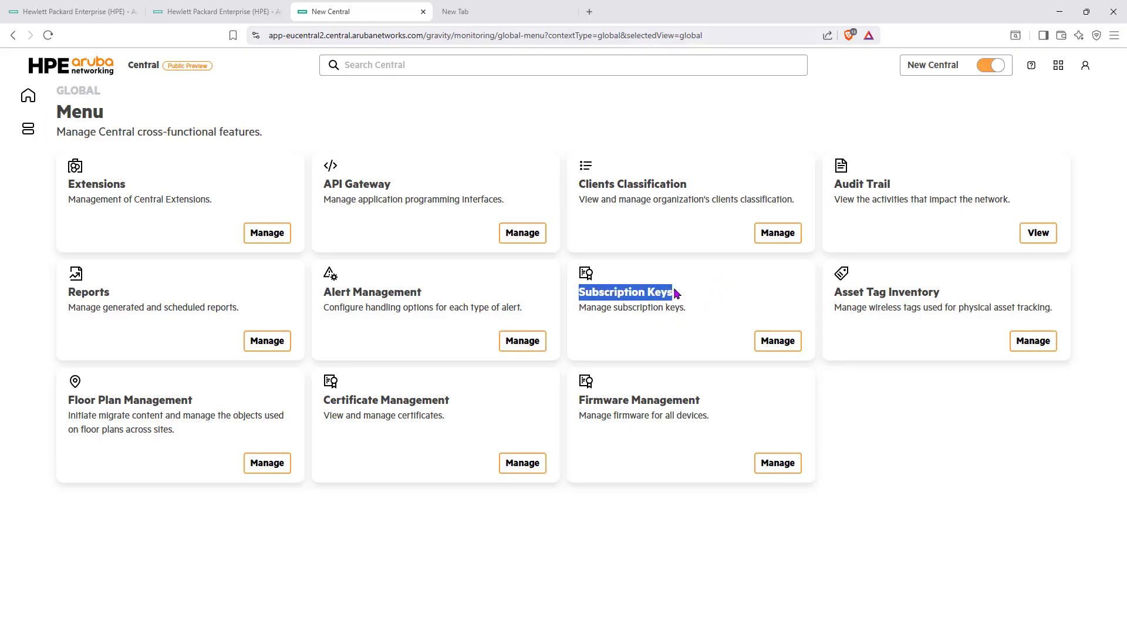
left_click(690, 354)
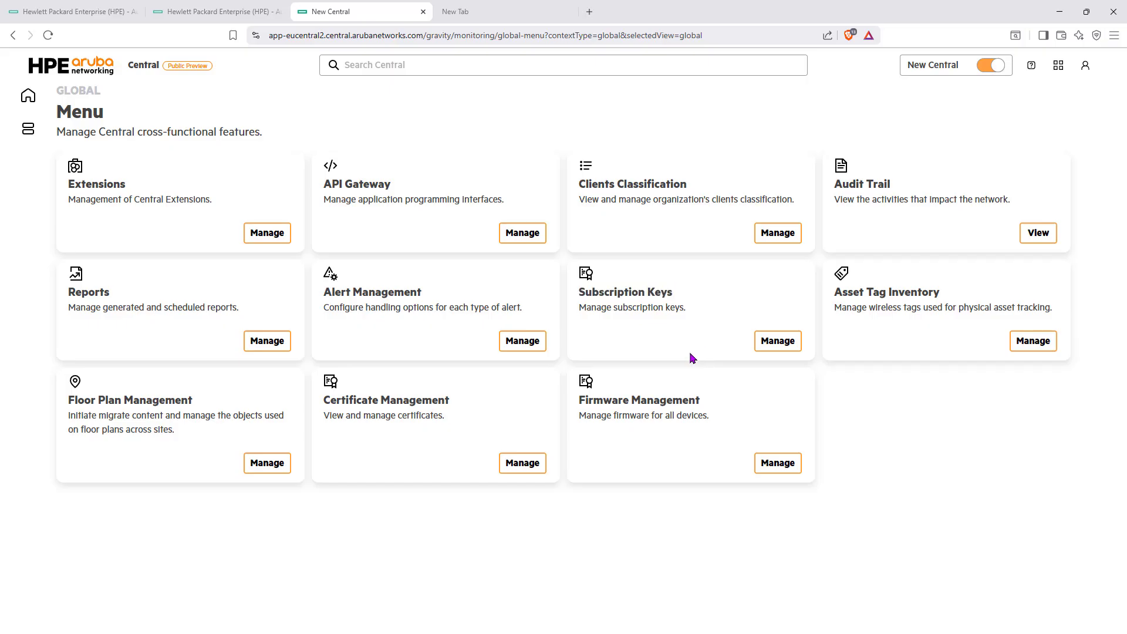
left_click(774, 343)
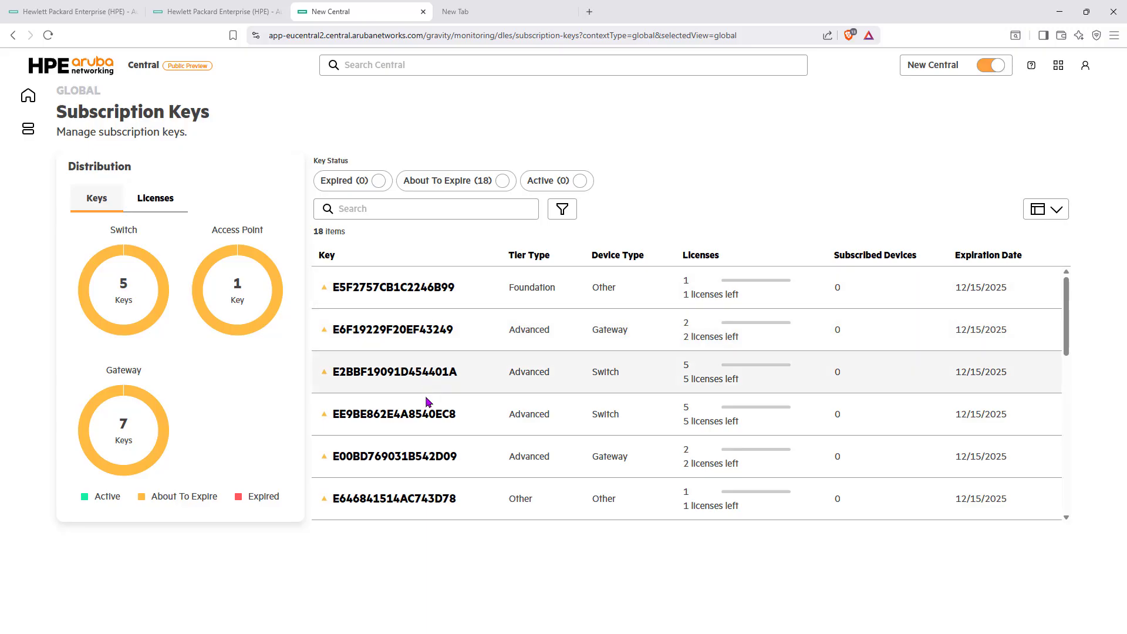
- Filter the subscription keys by switch and gateway, and check the switch and access point licenses with their expiration date
left_click(124, 290)
left_click(122, 441)
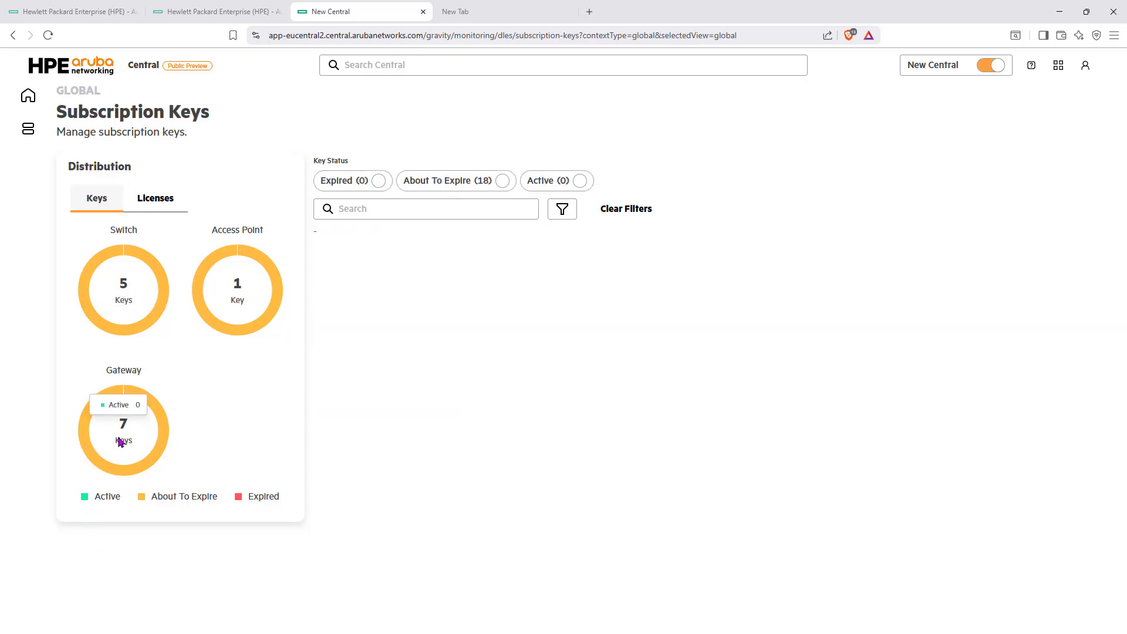
left_click(158, 199)
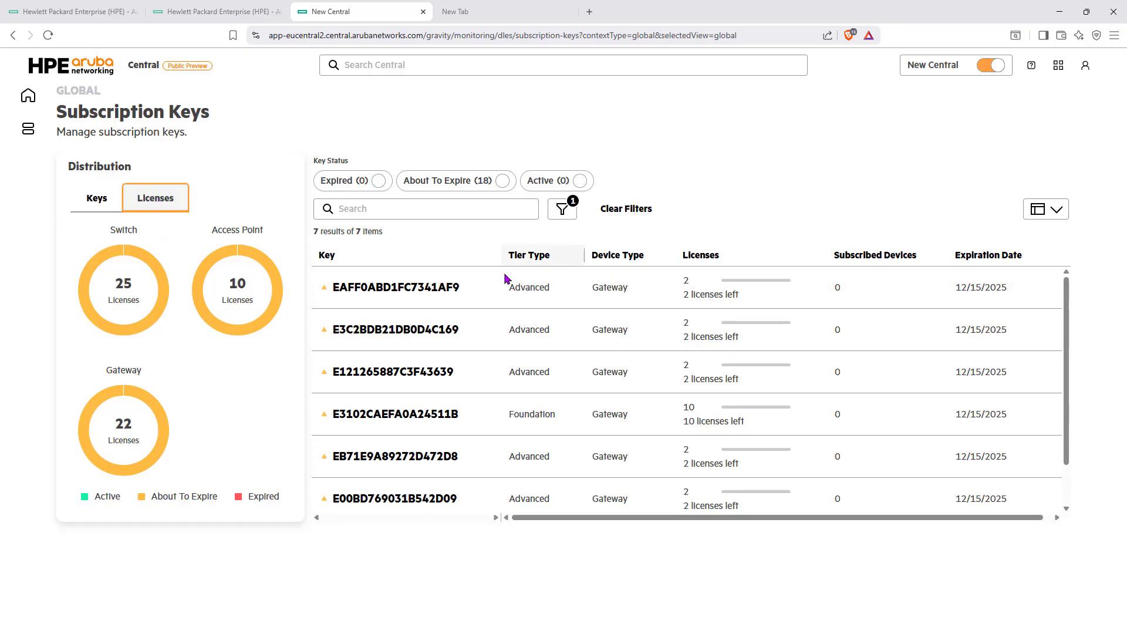
left_click(124, 296)
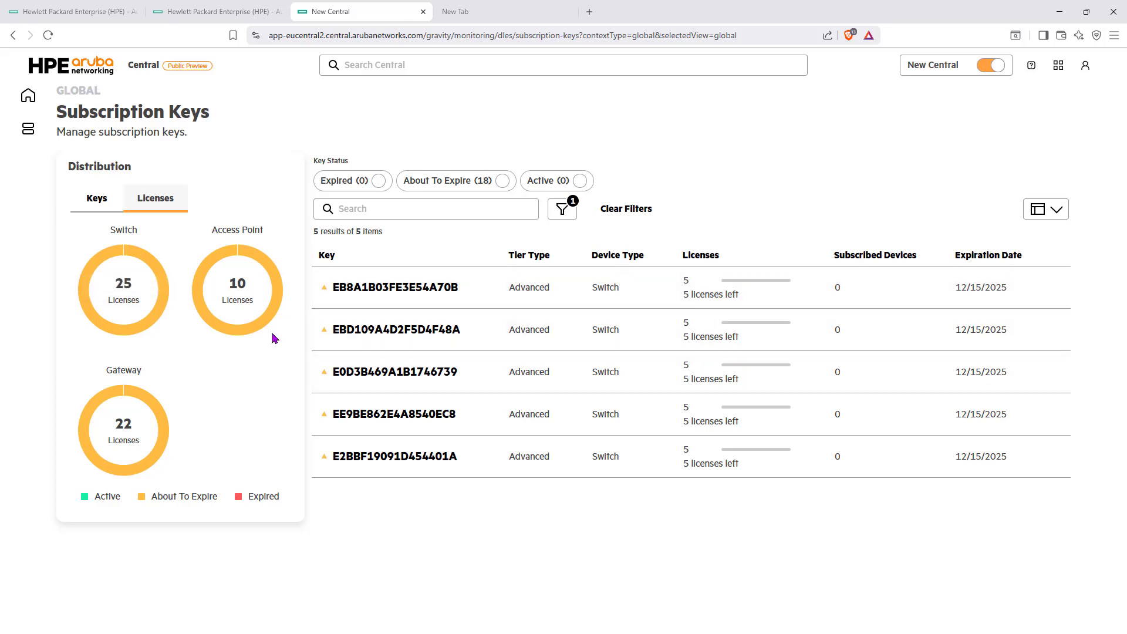
left_click(247, 300)
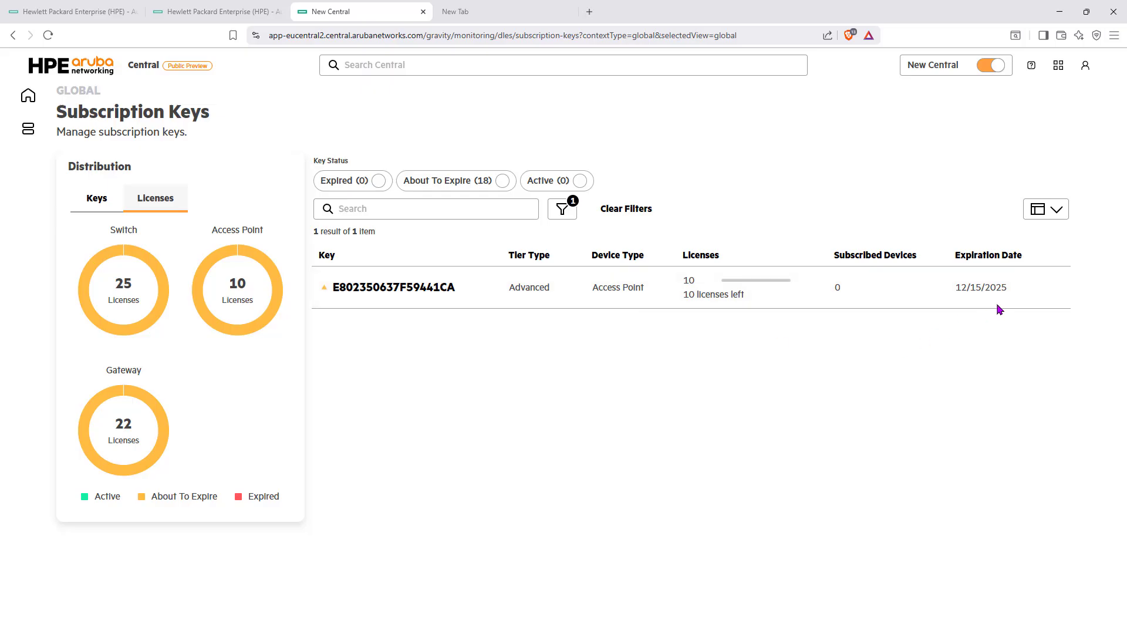
left_click_drag(1012, 290, 951, 294)
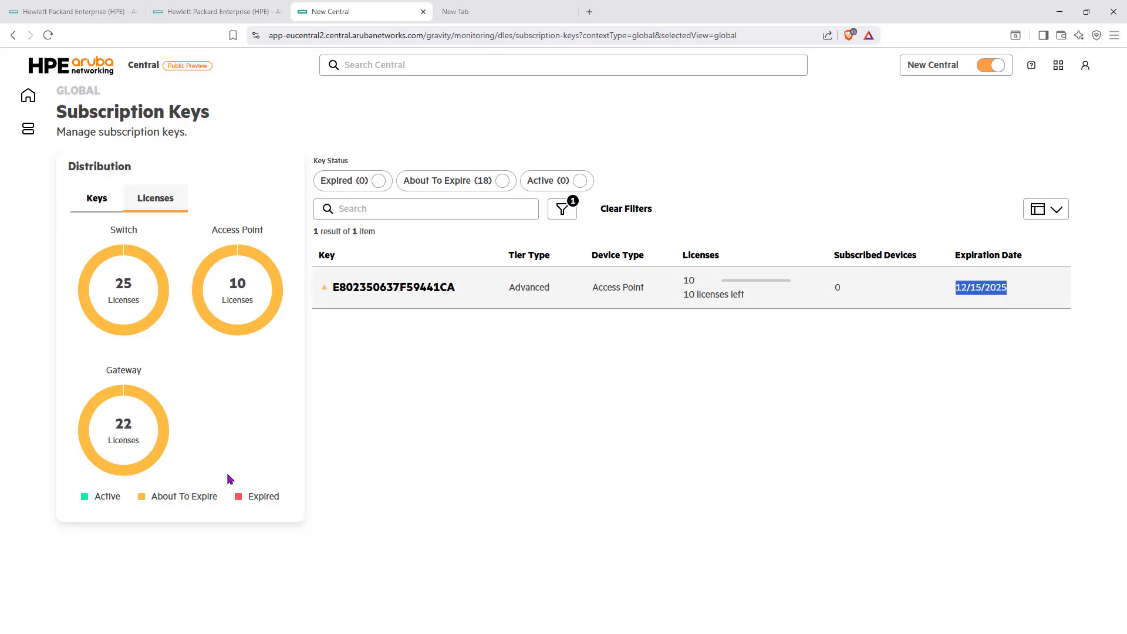
- Filter the license list to gateways, check their expiration date, and show the switch licenses again
left_click(147, 431)
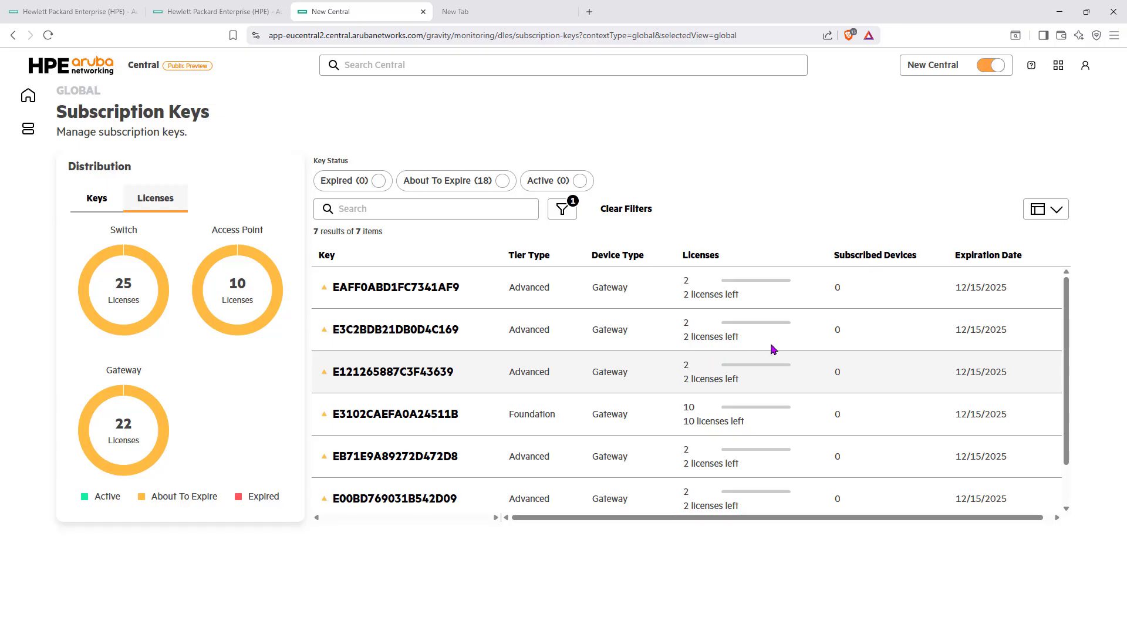
scroll(863, 379, "down", 1)
scroll(930, 389, "up", 1)
left_click_drag(948, 290, 1032, 287)
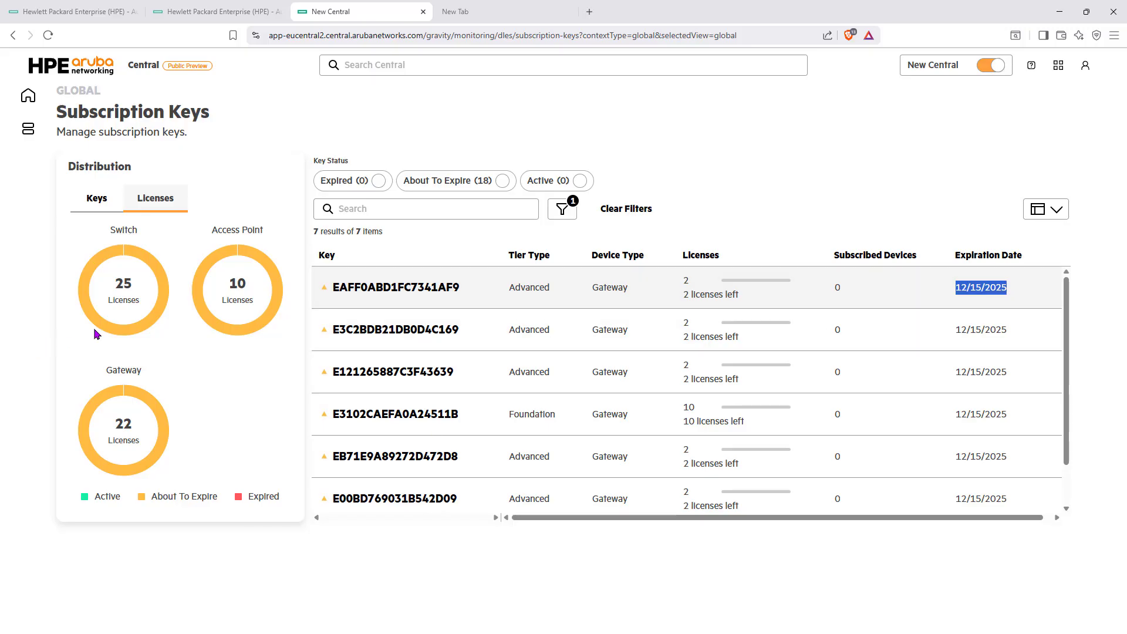
left_click(122, 308)
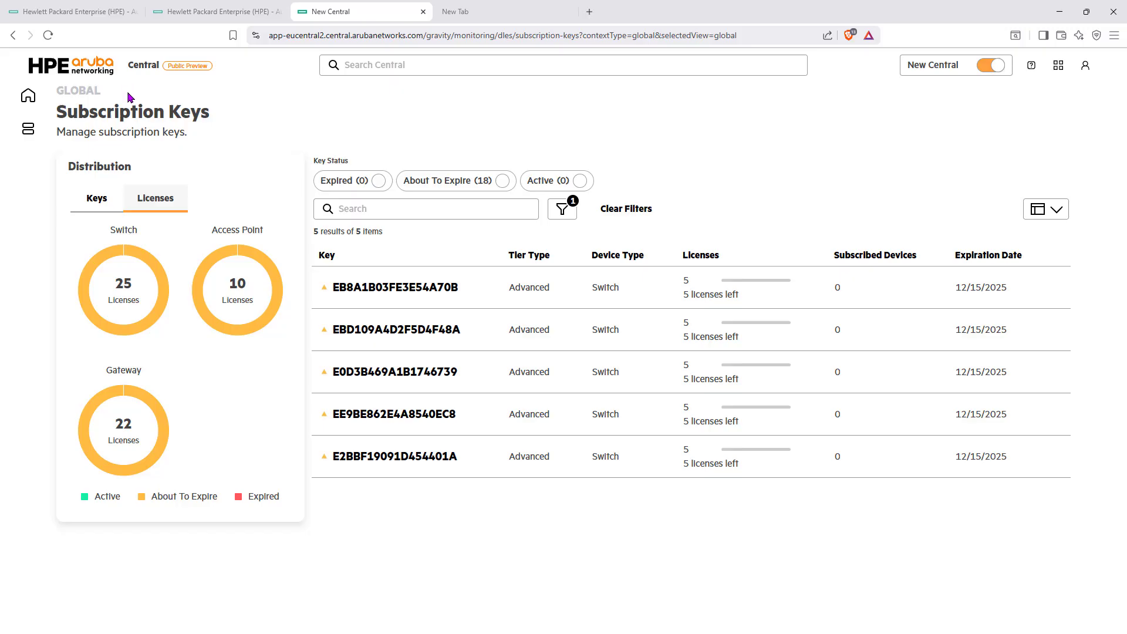
- Return to the Network Overview, look over its license consumption, and turn off the New Central interface
left_click(27, 95)
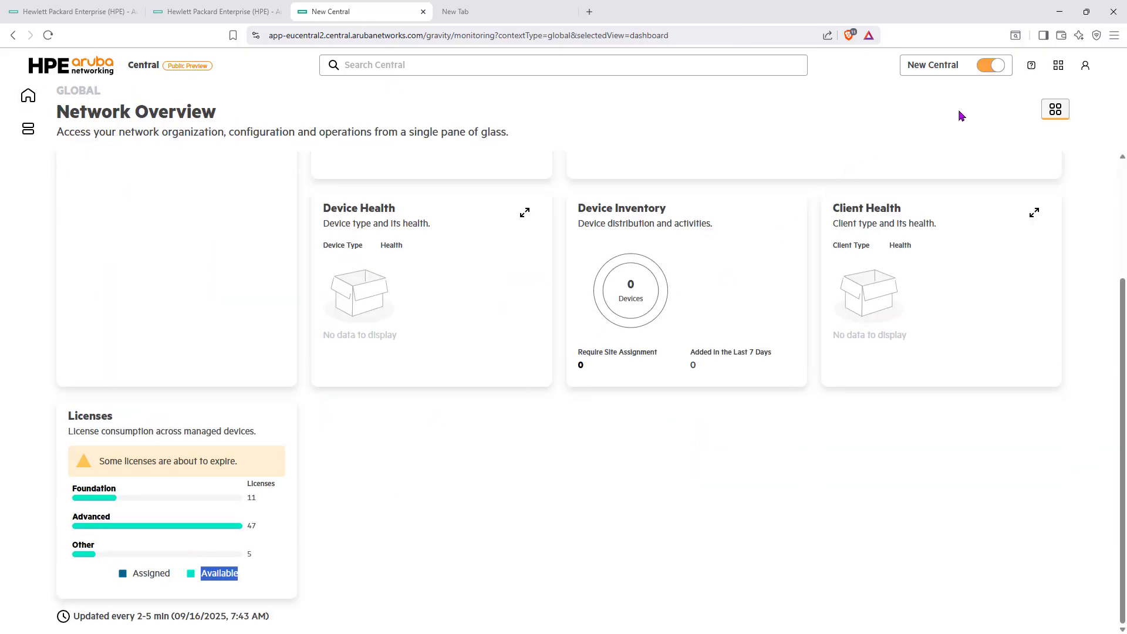
left_click(987, 67)
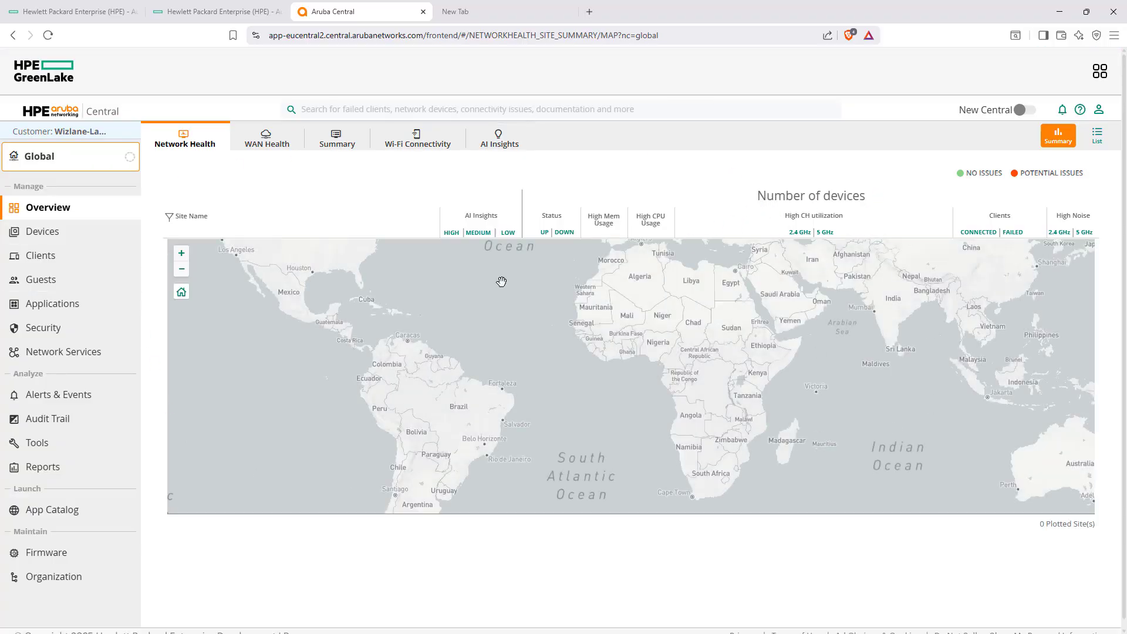
- Return to the HPE GreenLake home page and open the device subscriptions through the device inventory
left_click(59, 80)
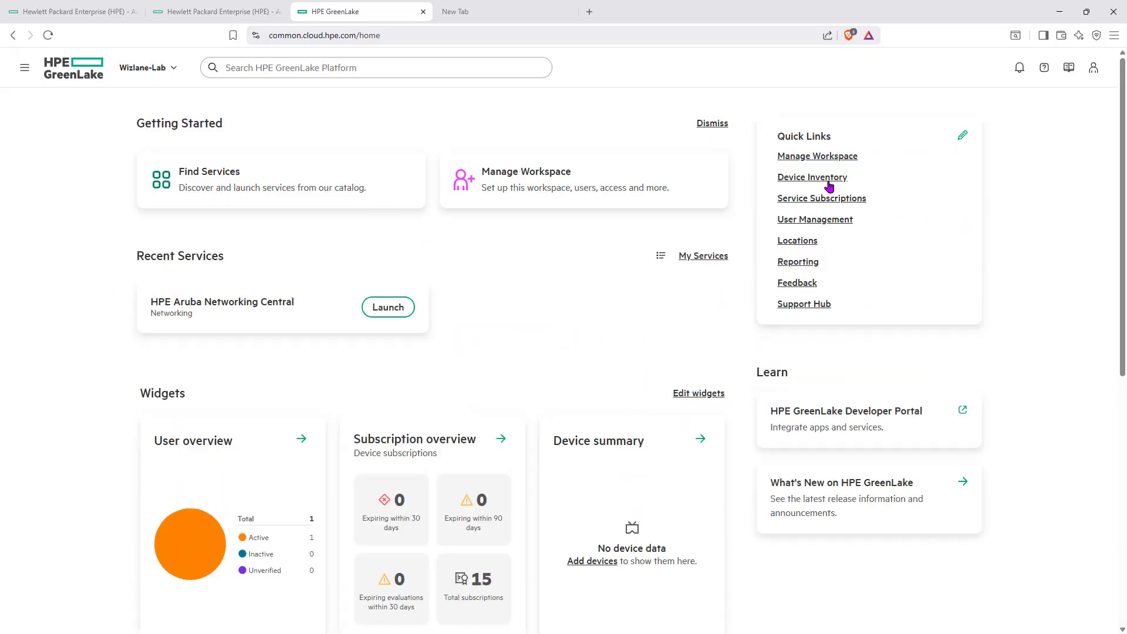
left_click(829, 183)
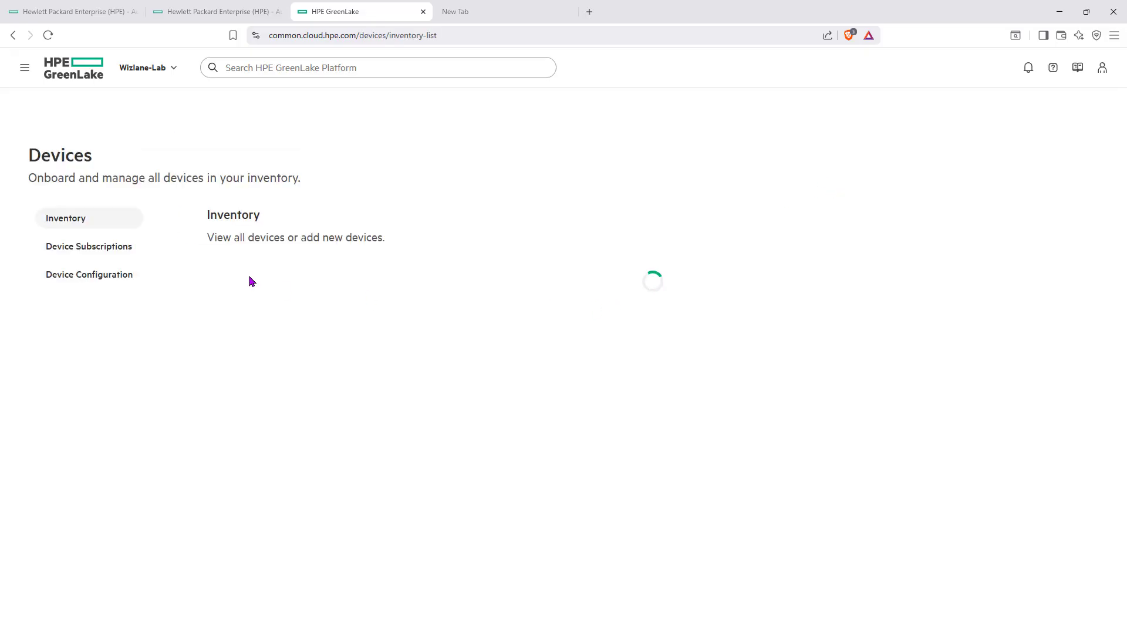
left_click(94, 250)
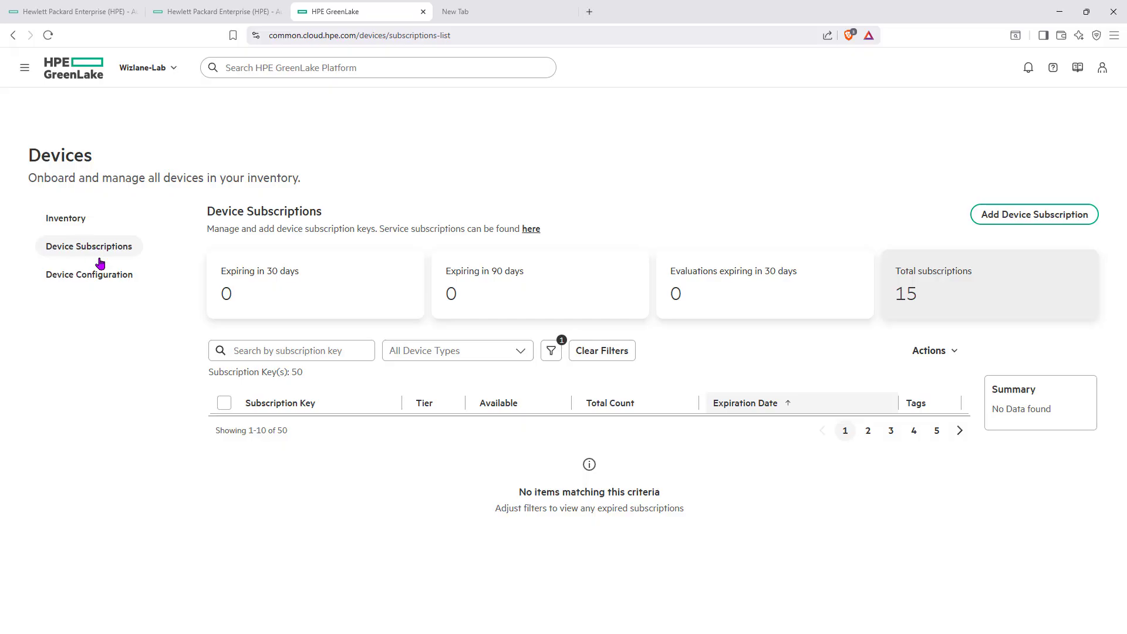
- Look over the device subscription list and read through its summary of assigned subscriptions per tier
scroll(760, 452, "down", 1)
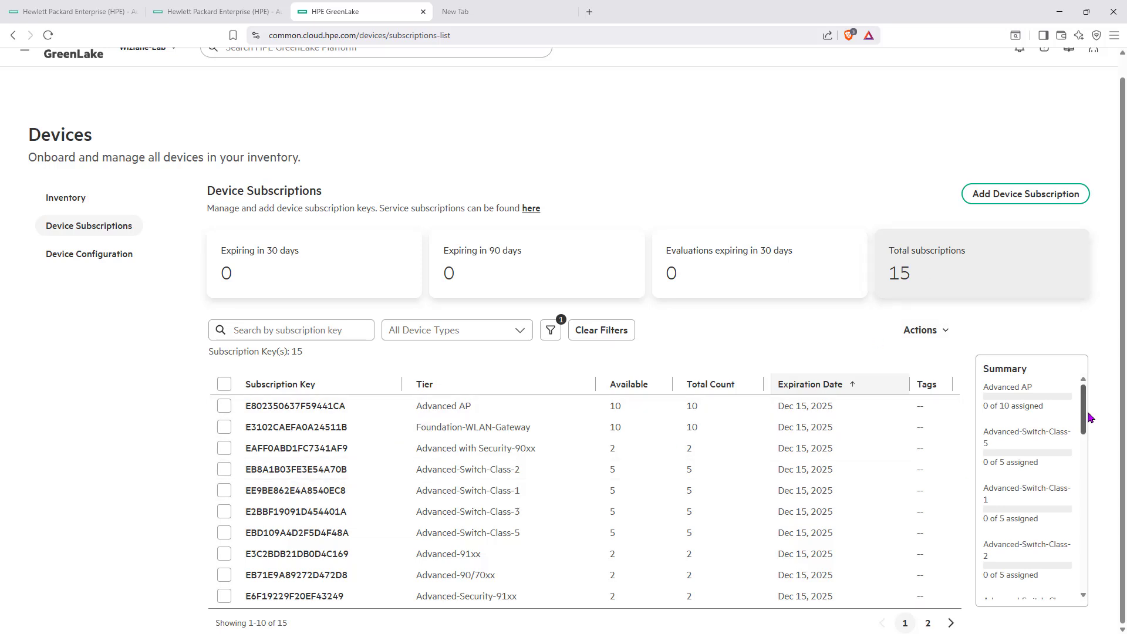
scroll(1082, 421, "down", 10)
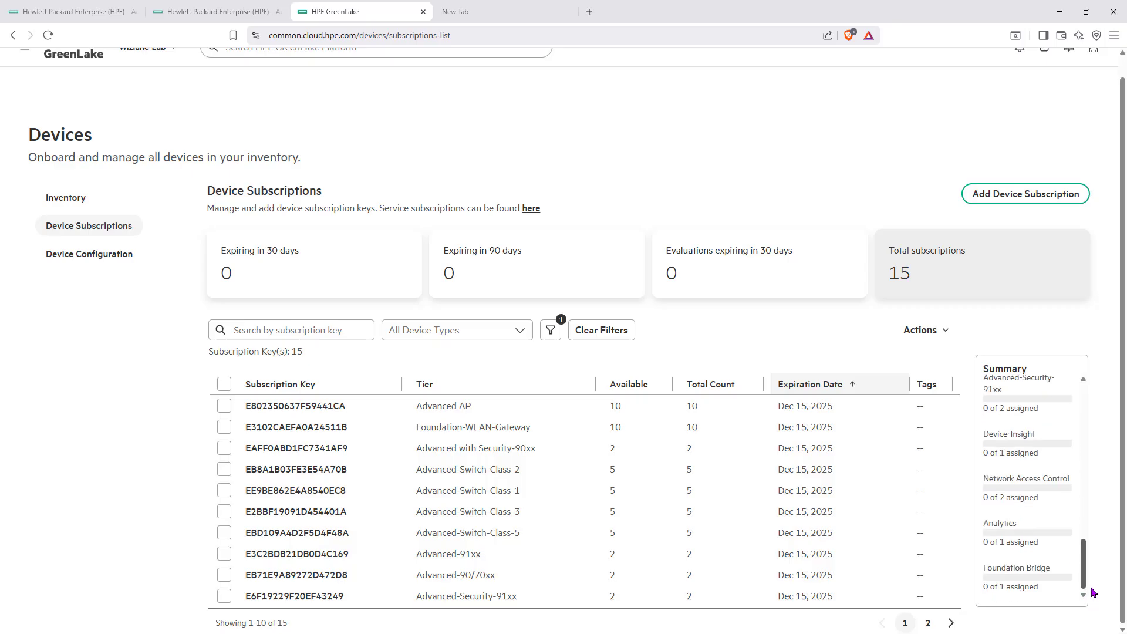
scroll(1079, 432, "up", 7)
left_click_drag(1080, 433, 1083, 384)
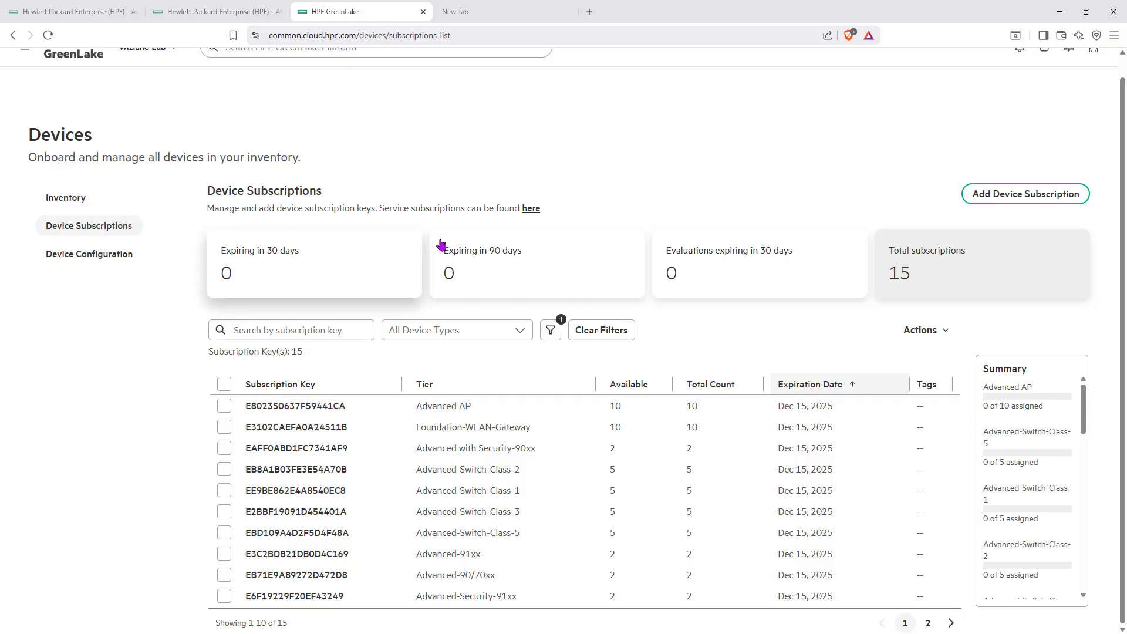
scroll(441, 243, "up", 1)
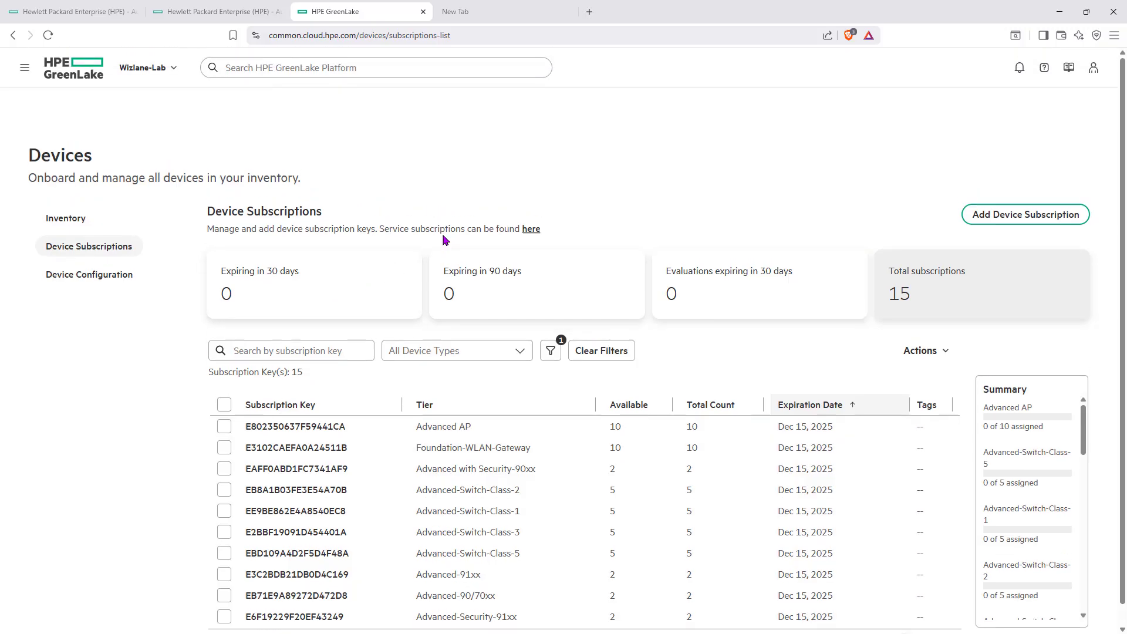
- Relaunch HPE Aruba Networking Central from the GreenLake home page and switch off the New Central interface
left_click(66, 77)
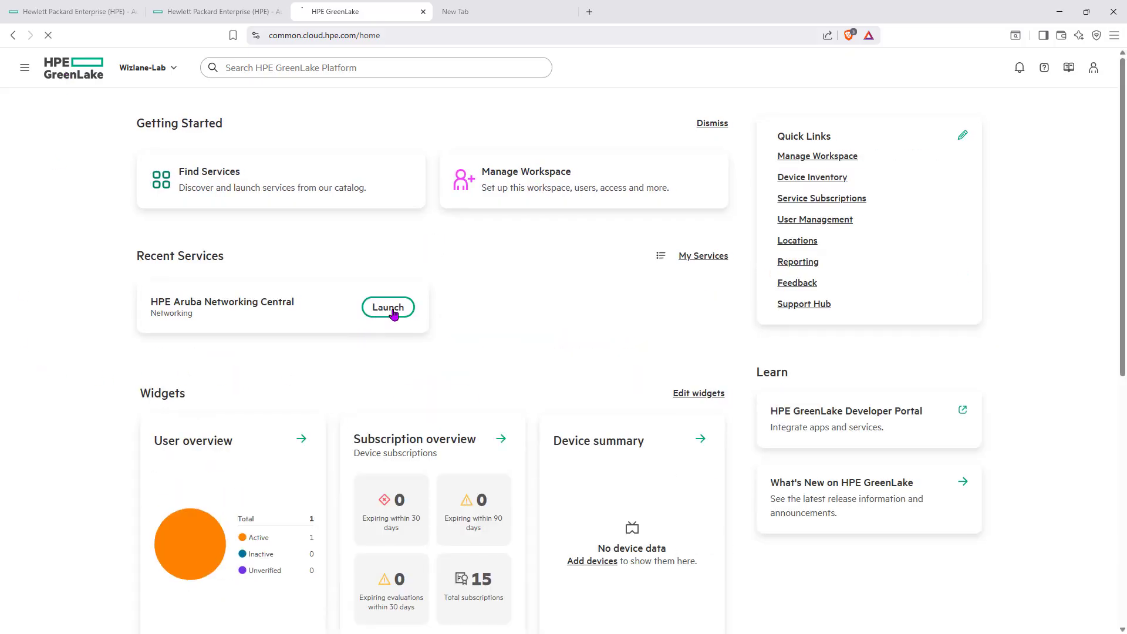
left_click(390, 310)
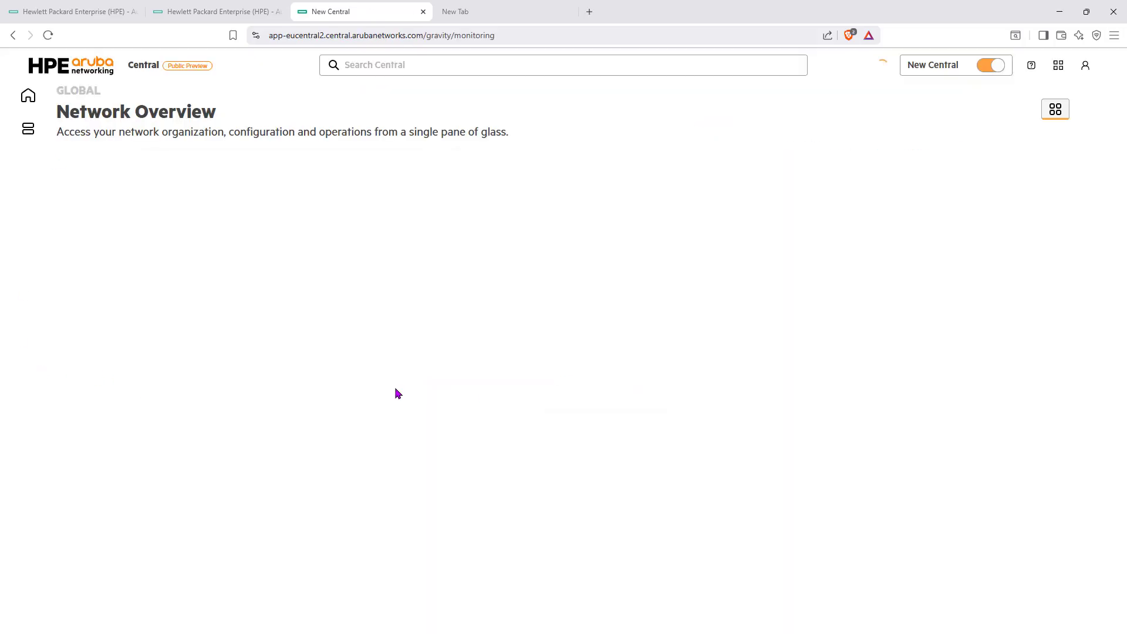
left_click(991, 65)
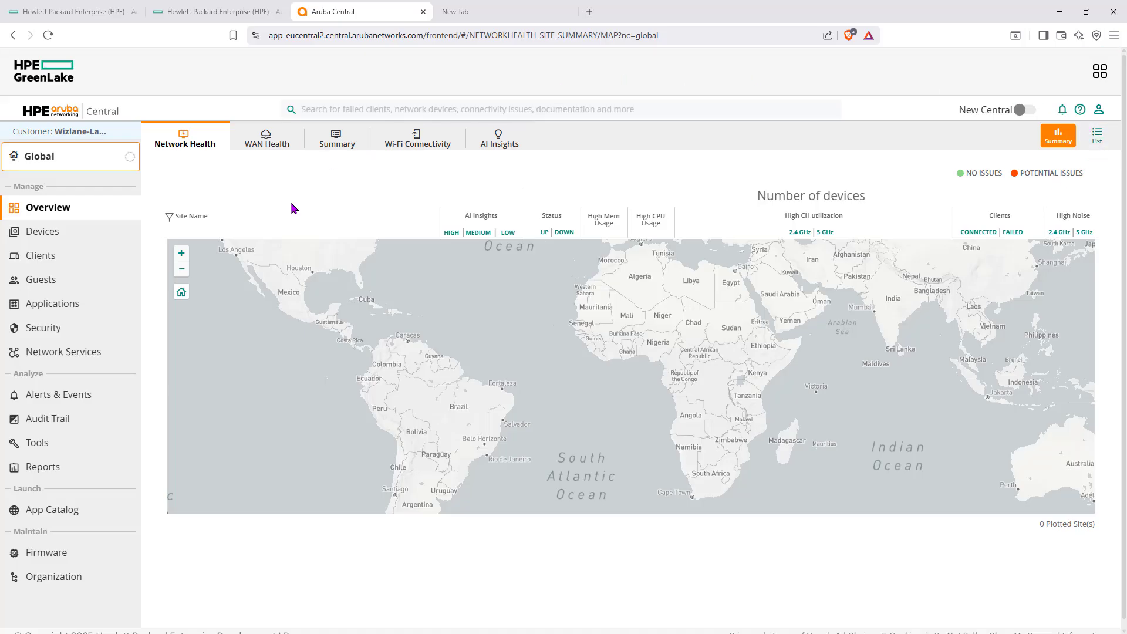
- Turn the New Central interface back on and look over the Network Overview cards, including license consumption
left_click(1031, 113)
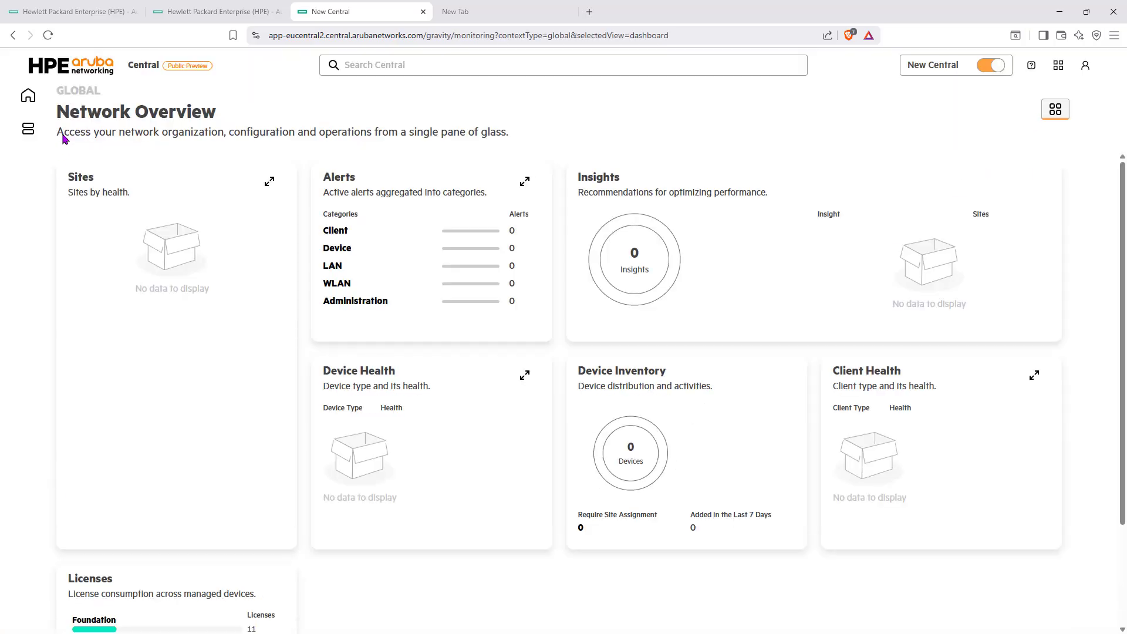
scroll(559, 405, "down", 3)
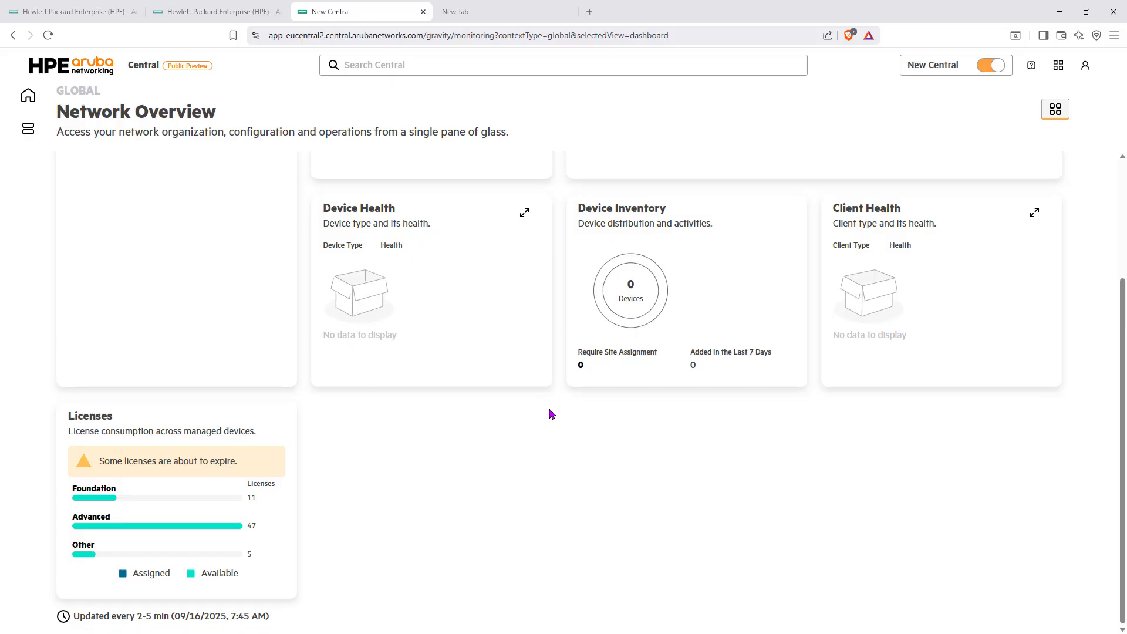
scroll(254, 433, "up", 3)
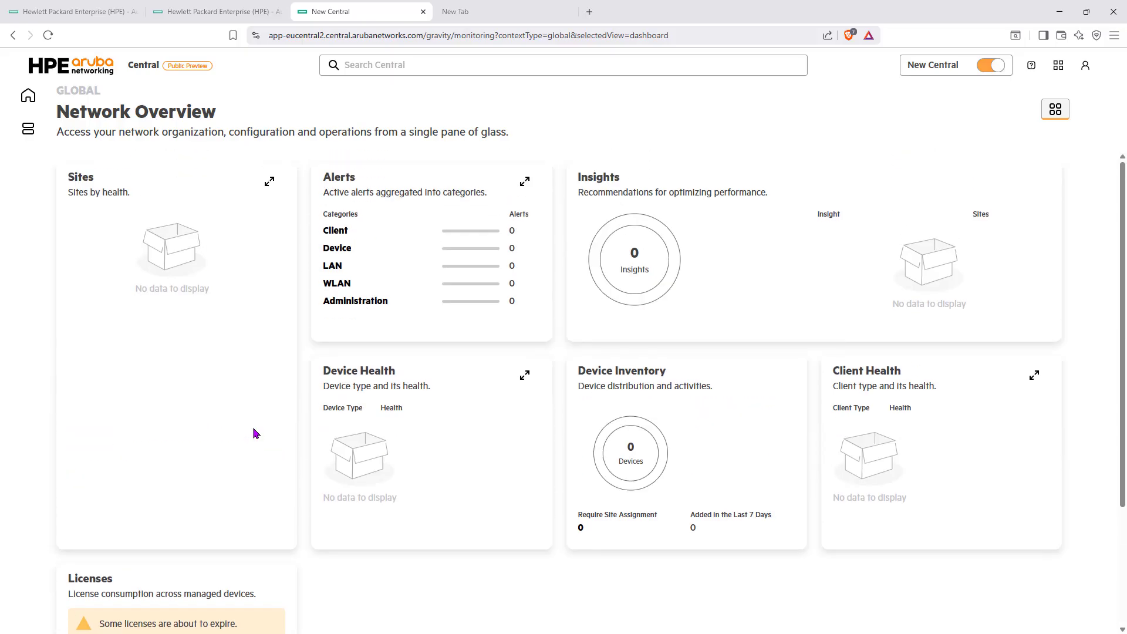
- Open the Subscription Keys management page from the global menu and show the distribution by licenses
left_click(27, 132)
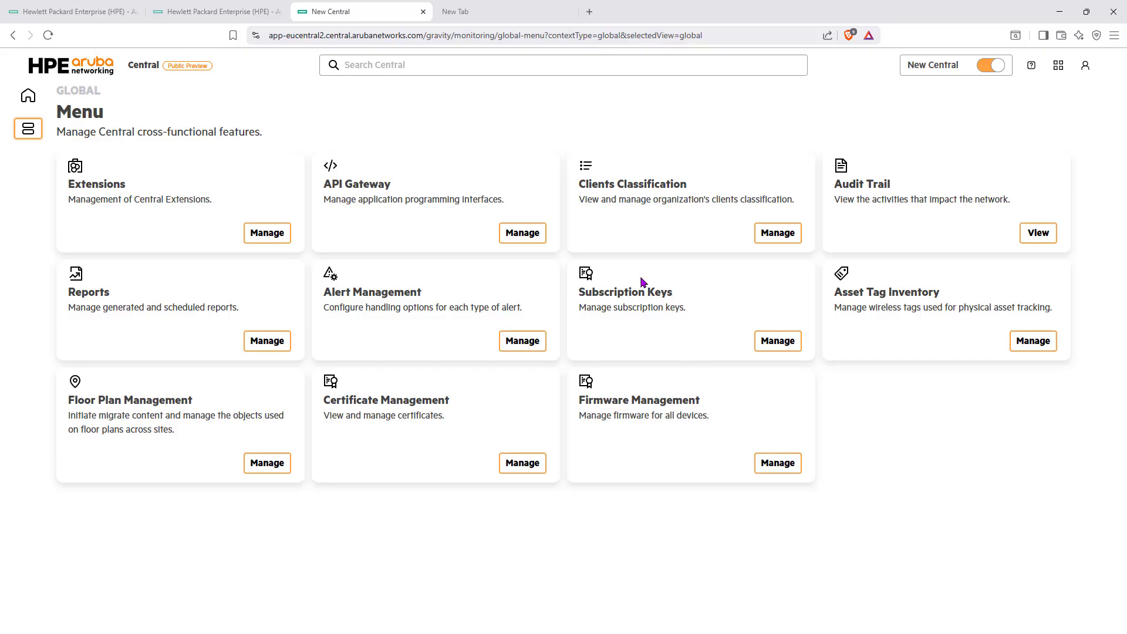
left_click(781, 342)
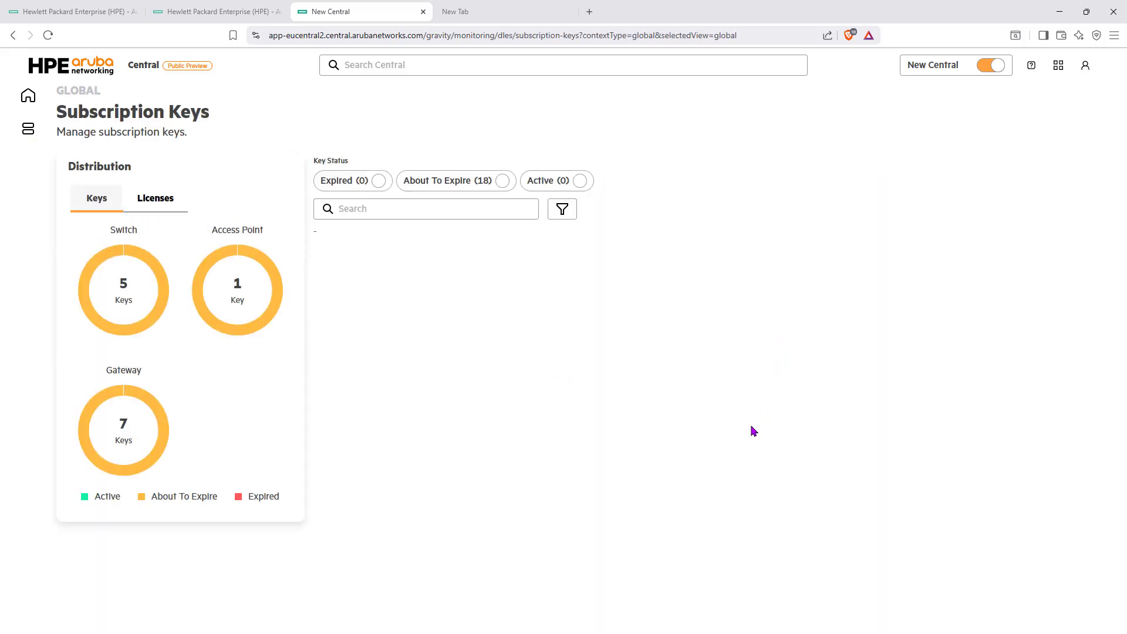
left_click(156, 202)
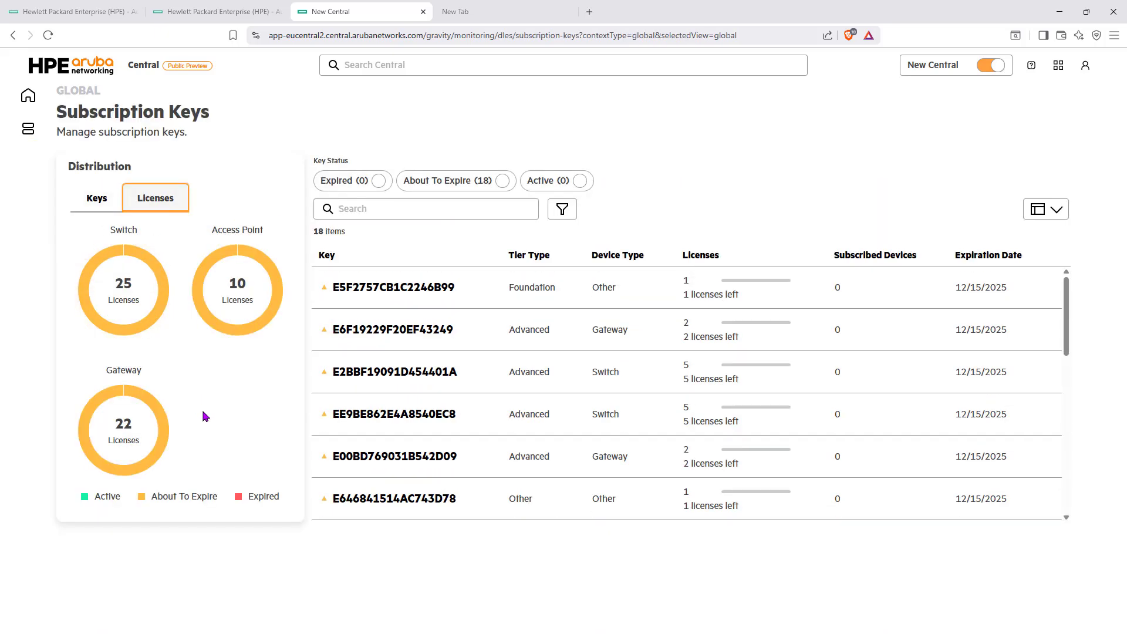